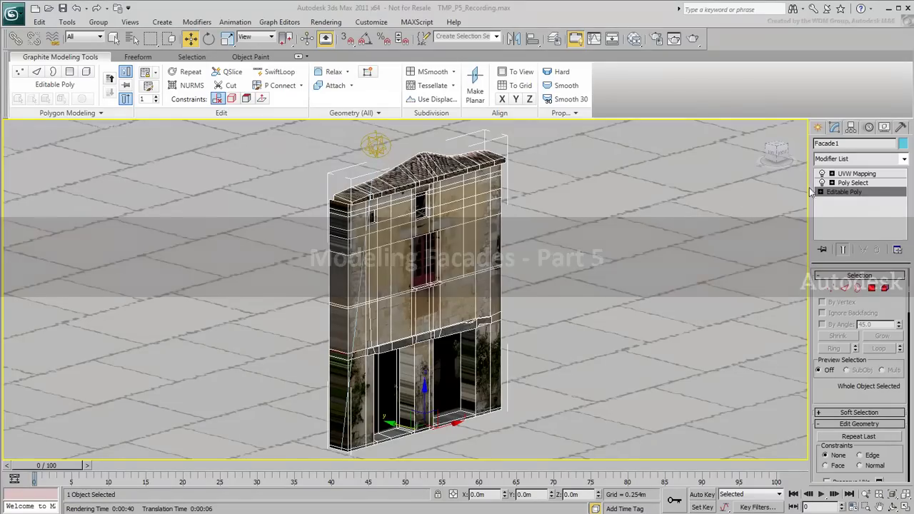
Step: Add an Unwrap UVW modifier to Facade1, placed above UVW Mapping
left_click(857, 175)
left_click(904, 158)
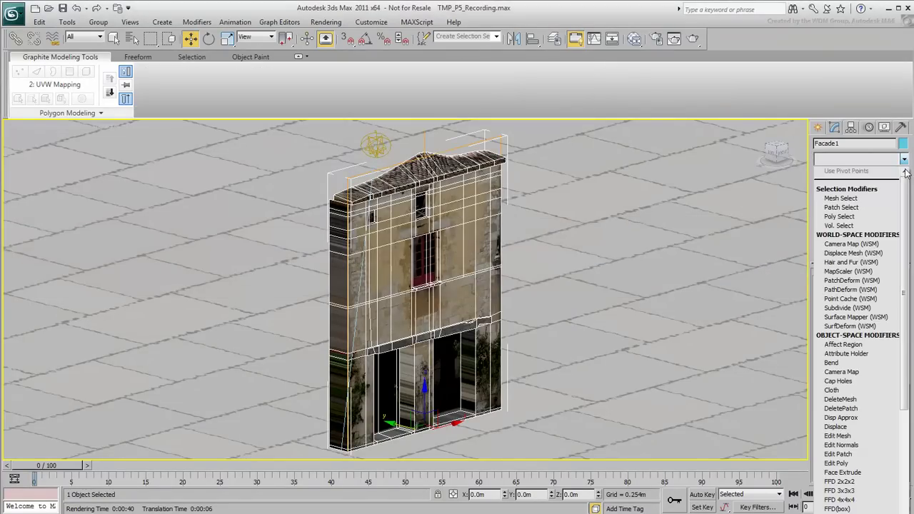
scroll(894, 455, "down", 2)
scroll(894, 455, "down", 15)
scroll(894, 472, "down", 2)
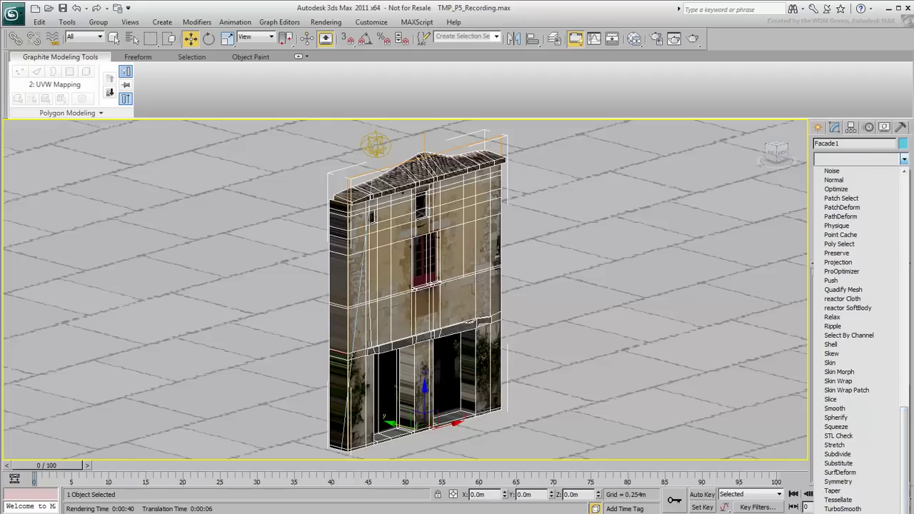
left_click(842, 496)
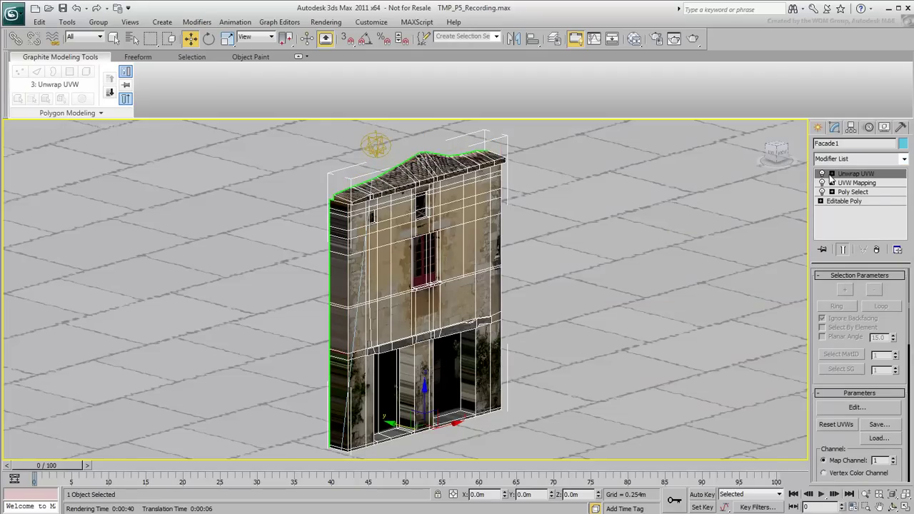
Step: At Unwrap UVW face level, select the face beside the ground-floor door
left_click(832, 174)
left_click(850, 201)
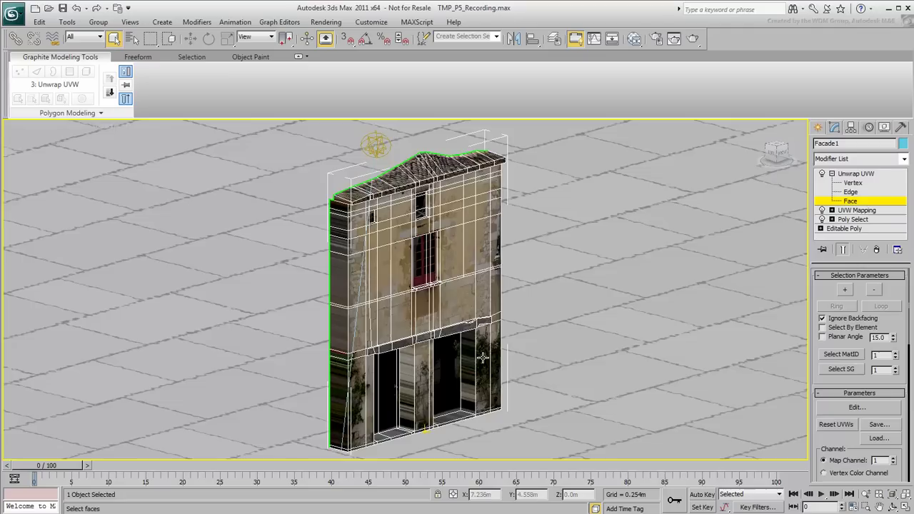
middle_click_drag(443, 376, 511, 304)
scroll(510, 304, "up", 2)
scroll(500, 309, "up", 2)
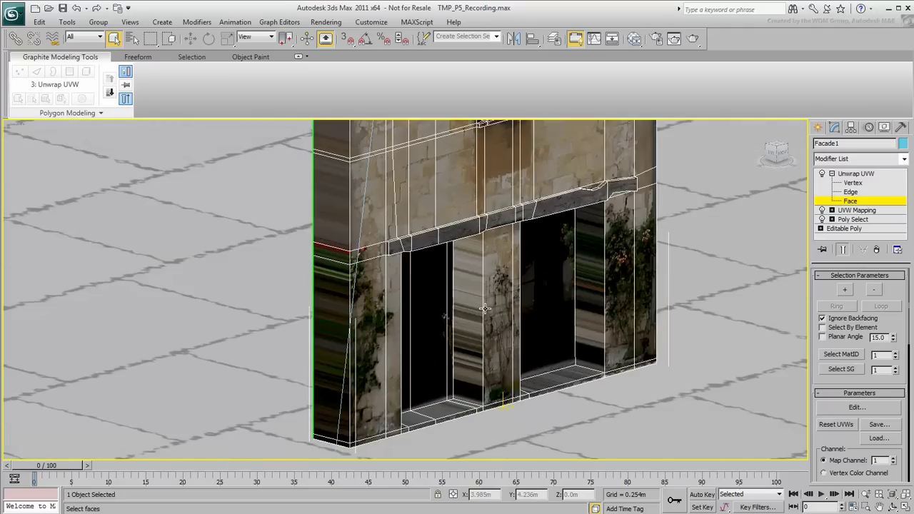
scroll(472, 321, "up", 2)
left_click(445, 332)
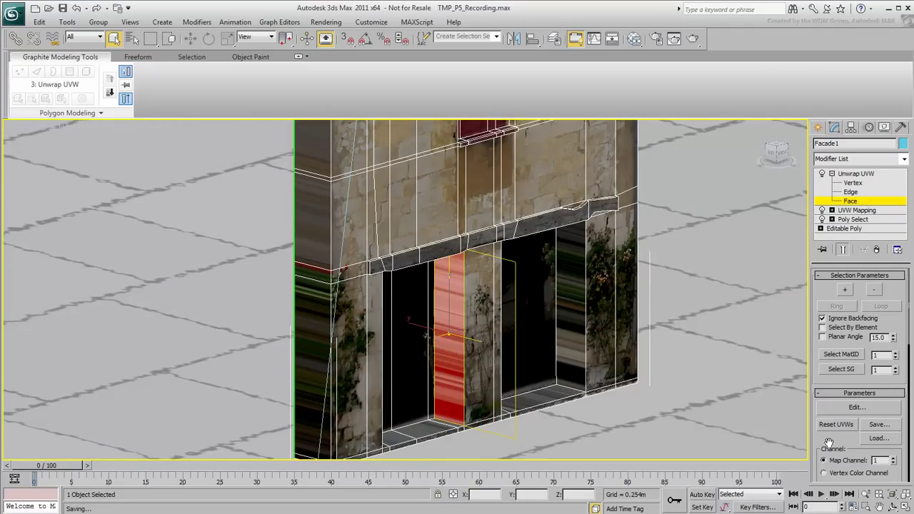
Step: Apply a planar projection to the door-side face, aligned to the X axis
left_click_drag(825, 439, 832, 245)
scroll(836, 321, "down", 3)
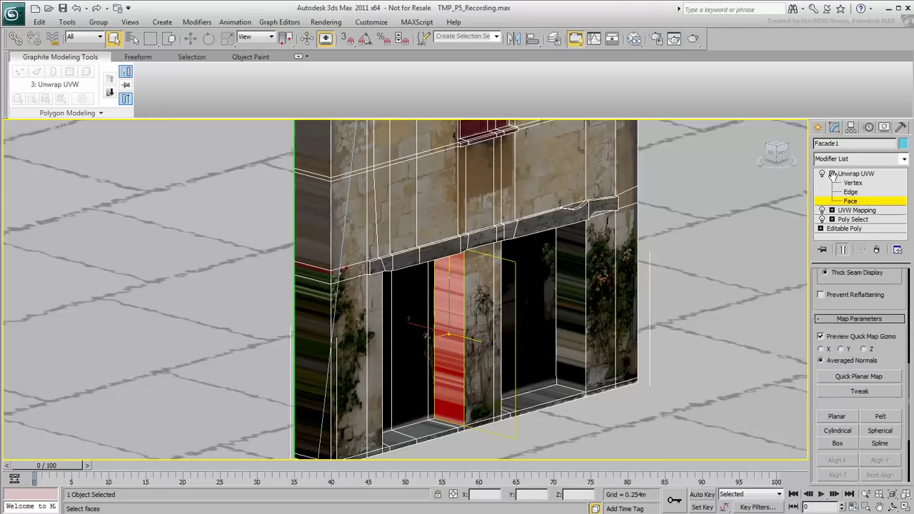
scroll(837, 392, "down", 2)
left_click(837, 403)
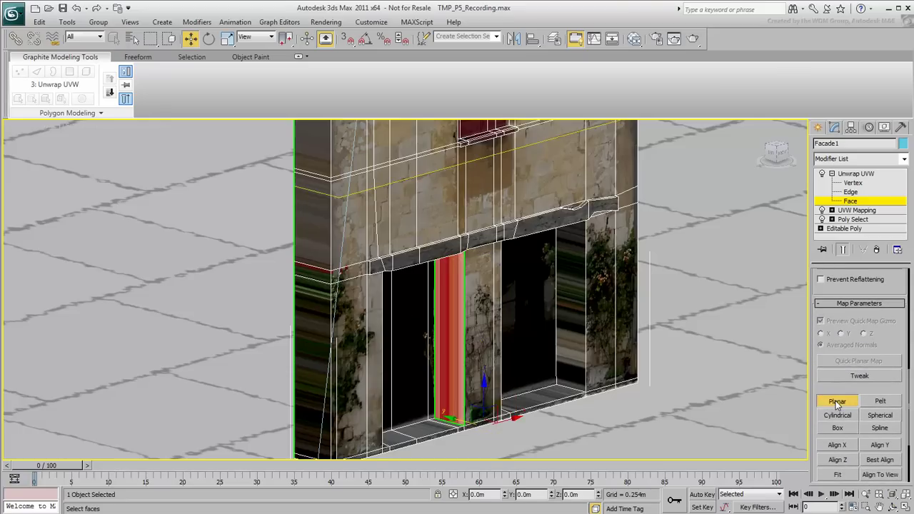
left_click(841, 447)
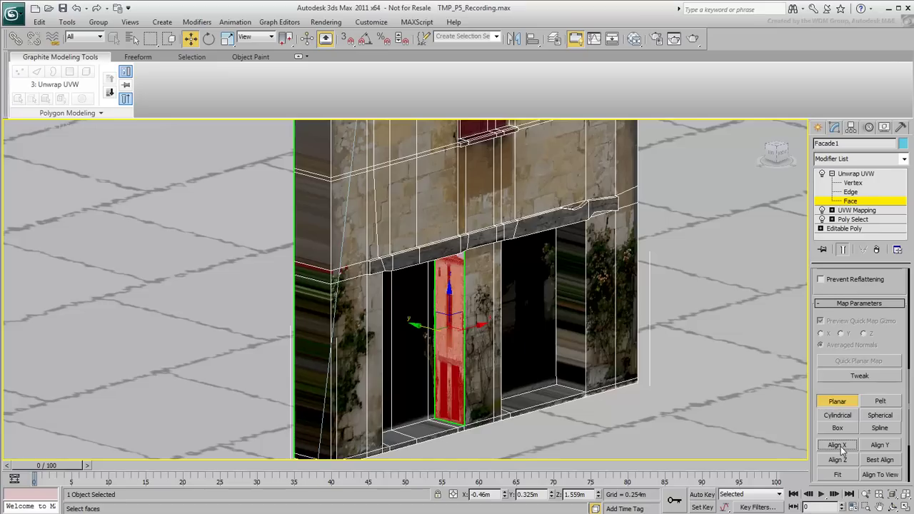
left_click(838, 401)
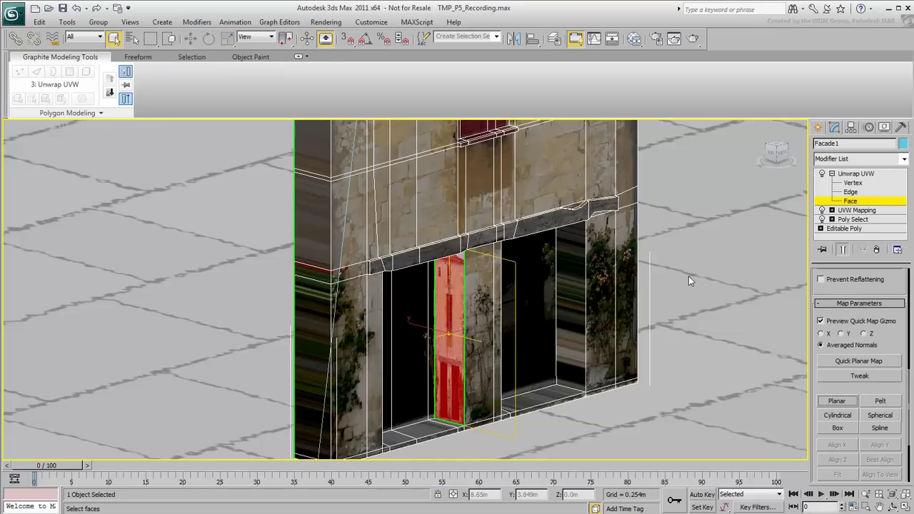
left_click_drag(820, 282, 821, 473)
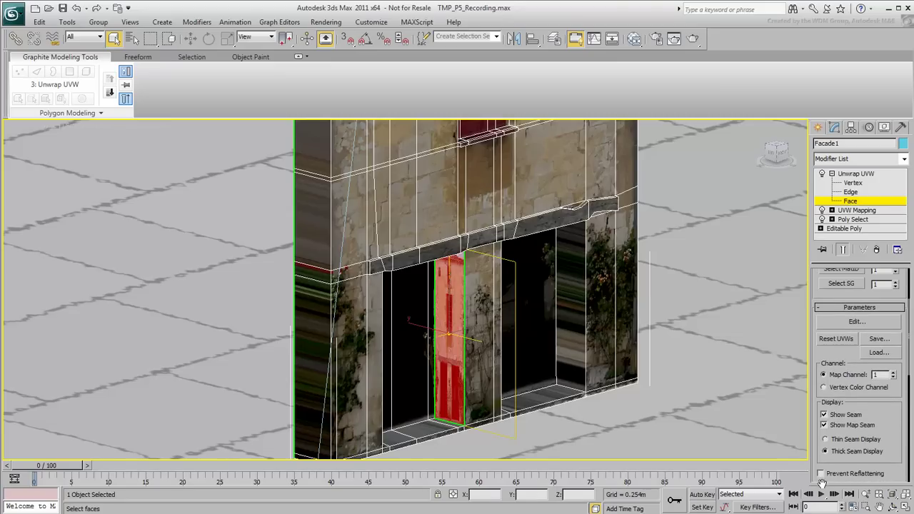
Step: Open the UV editor showing only the selected face's UVs over the fac1.jpg background
left_click(847, 323)
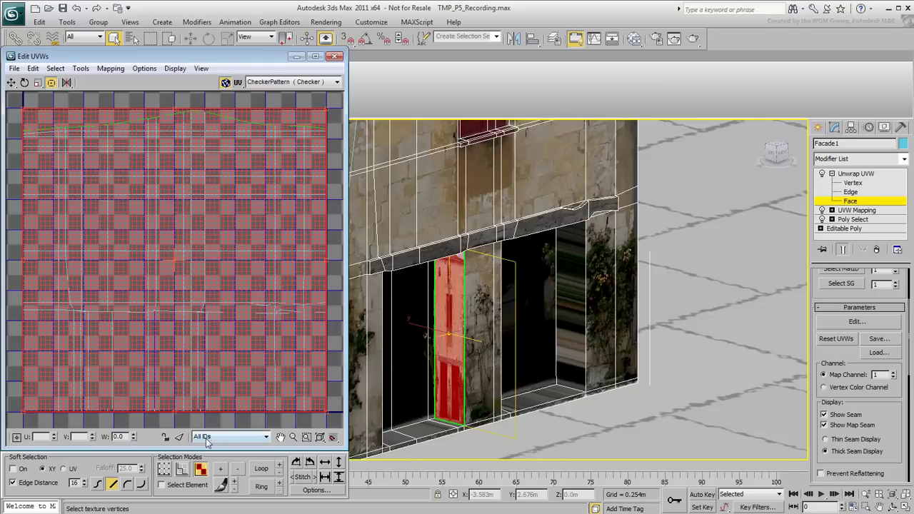
left_click(179, 438)
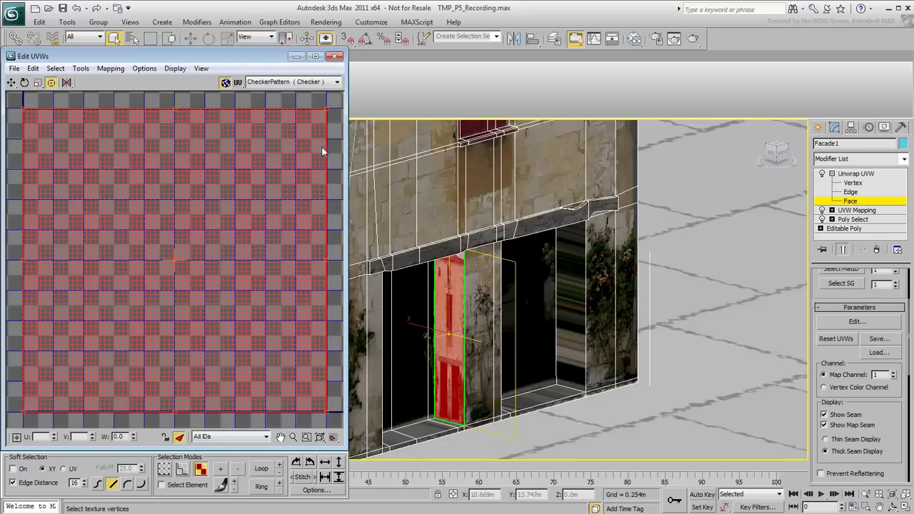
left_click(337, 82)
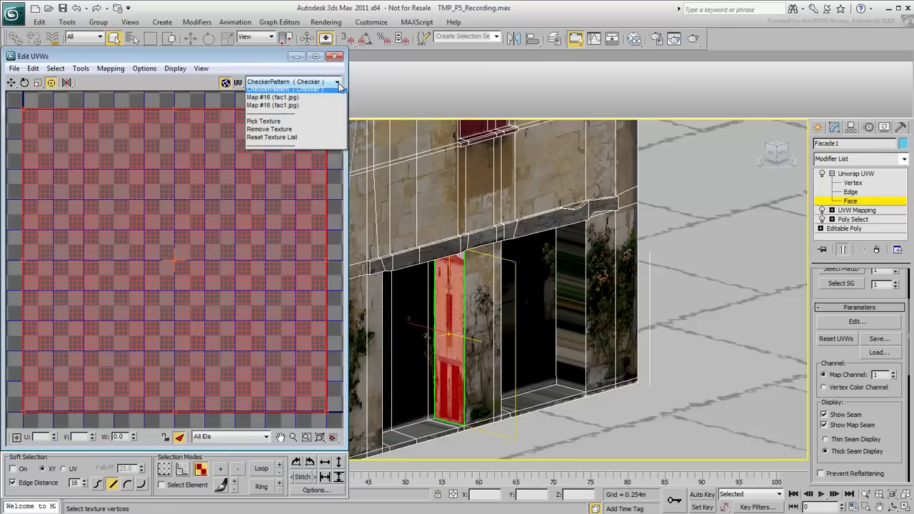
left_click(286, 100)
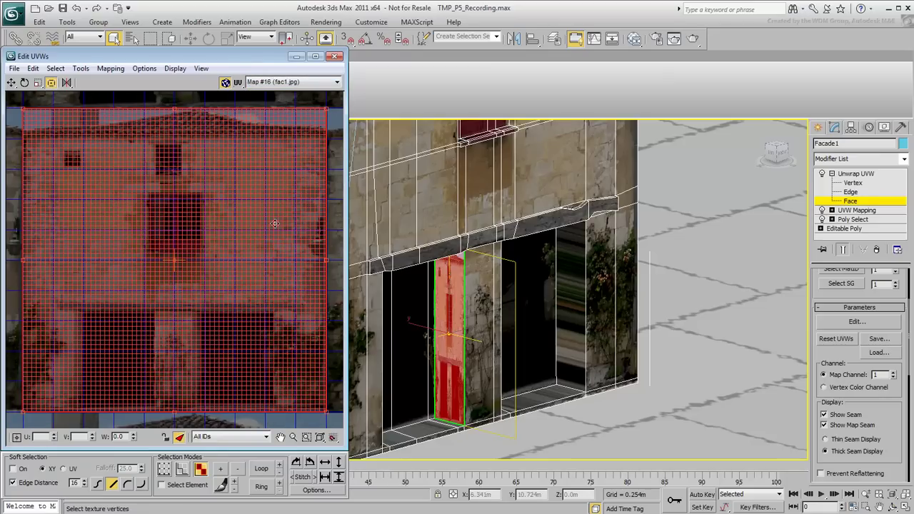
Step: Set the UV editor's background brightness to 0.75
left_click(315, 492)
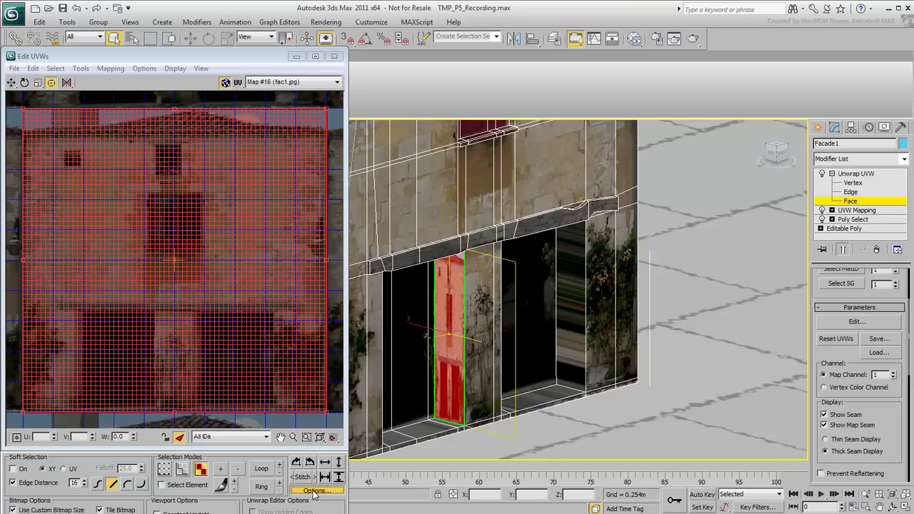
left_click_drag(178, 58, 204, 25)
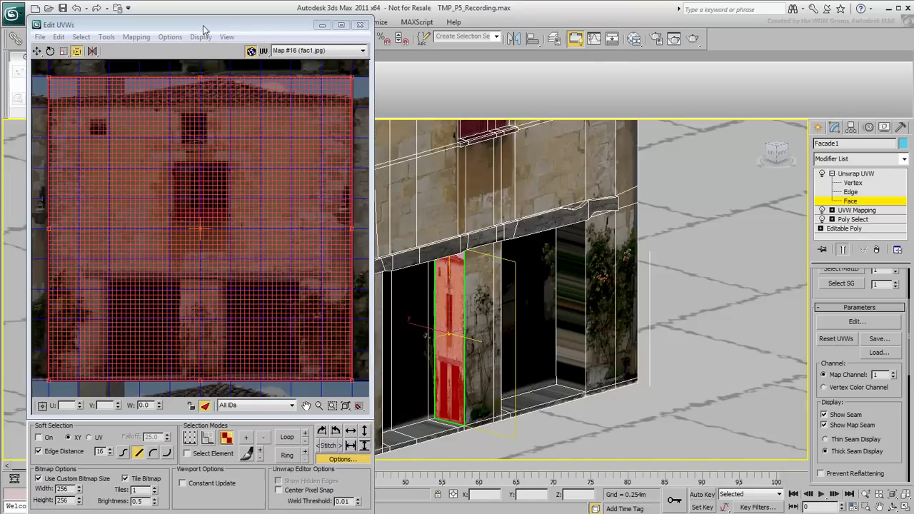
left_click_drag(146, 501, 106, 500)
key("Return")
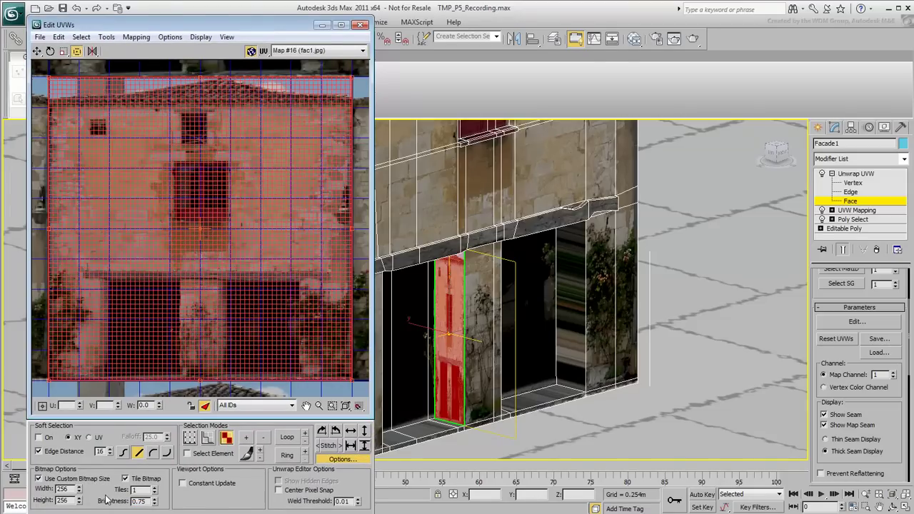
Step: Scale the door face's UVs down into a narrow strip over the door jamb
left_click(359, 498)
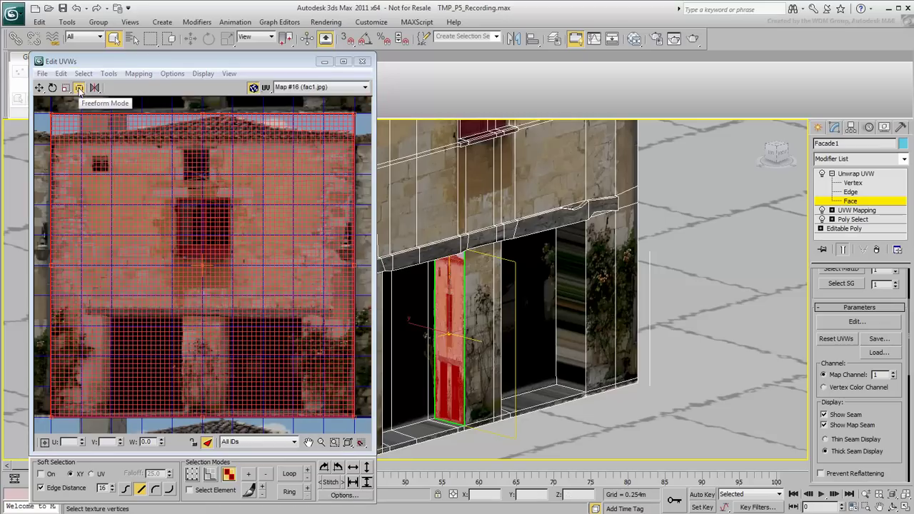
mouse_move(52, 115)
left_mouse_down()
mouse_move(69, 174)
mouse_move(194, 319)
left_mouse_up()
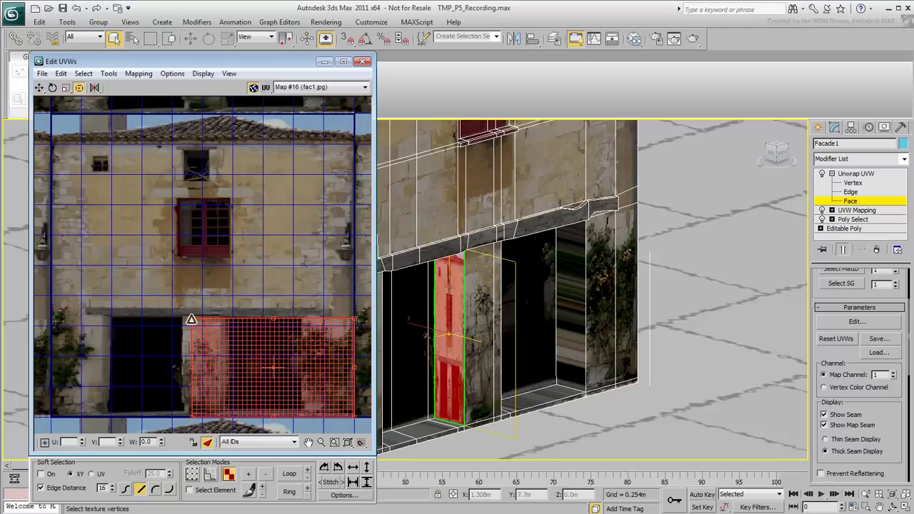
left_click_drag(195, 319, 195, 319)
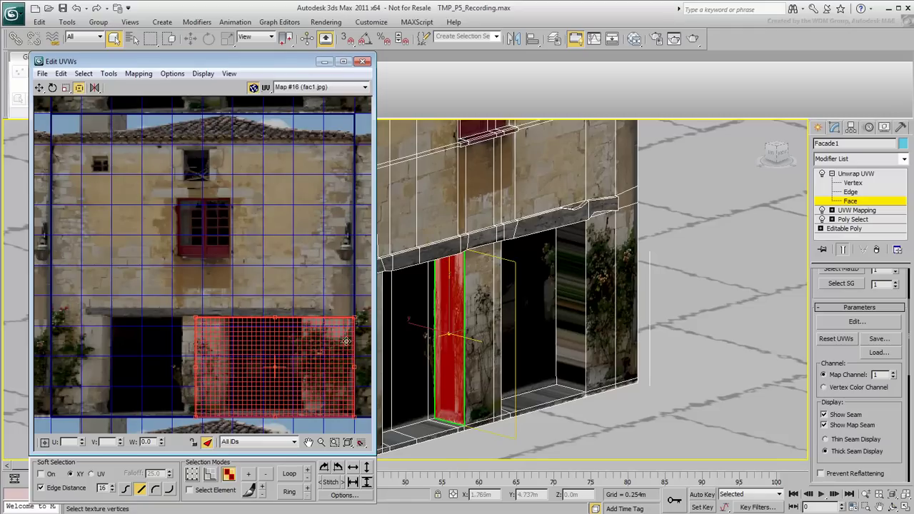
left_click_drag(358, 417, 232, 415)
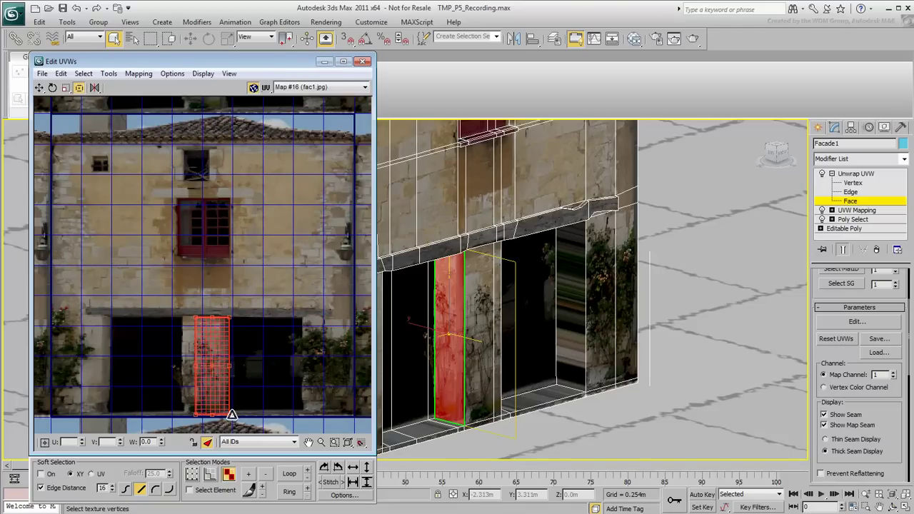
Step: Mirror the door strip's UVs horizontally and narrow it slightly further
scroll(461, 343, "up", 2)
scroll(485, 314, "up", 2)
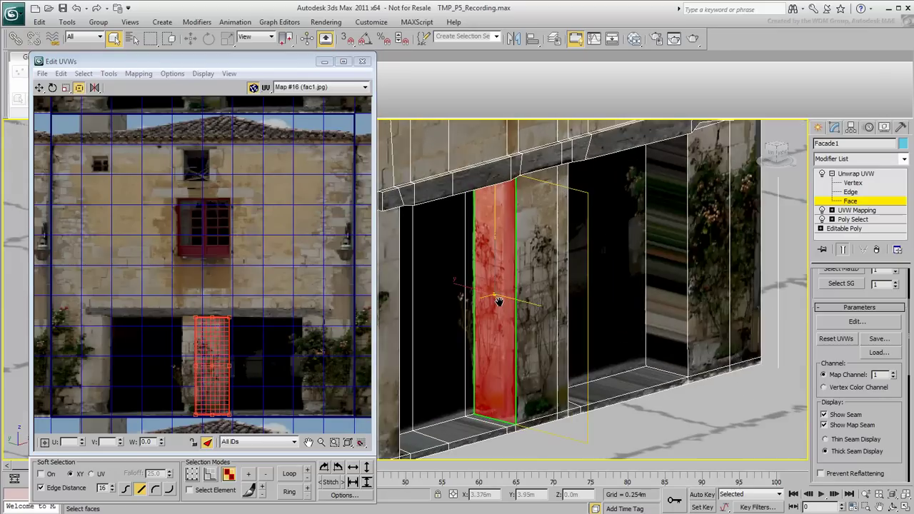
scroll(500, 302, "up", 2)
scroll(499, 303, "up", 1)
scroll(500, 302, "up", 1)
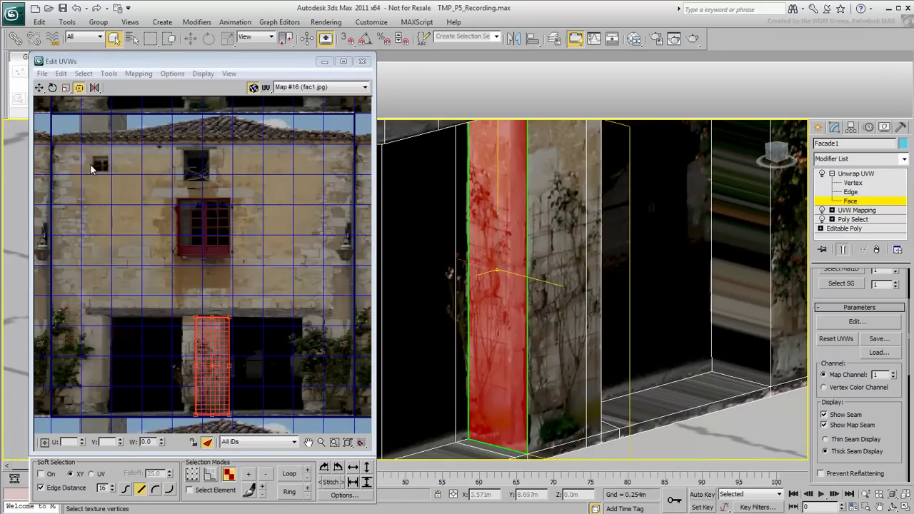
left_click(94, 87)
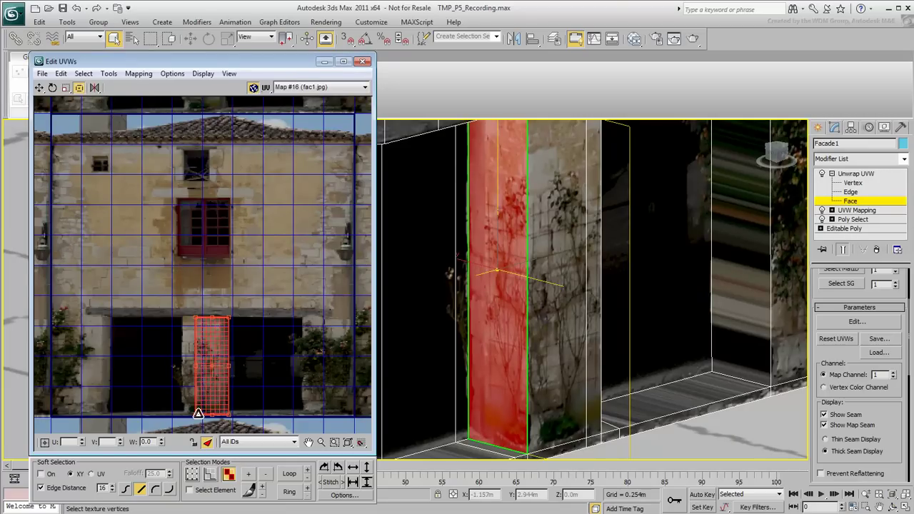
left_click_drag(198, 413, 205, 416)
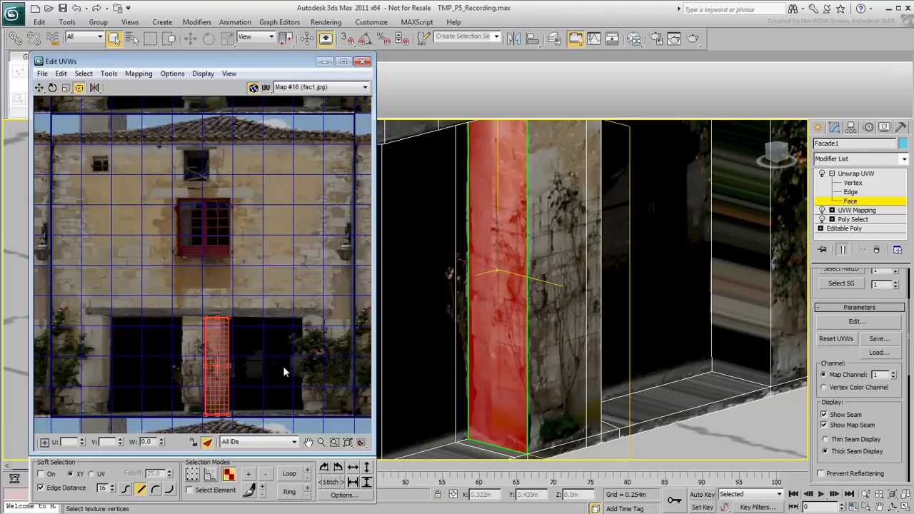
middle_click_drag(643, 314, 616, 330, "alt")
Step: Select the right doorway's side face and give it an aligned planar projection
left_click(660, 320)
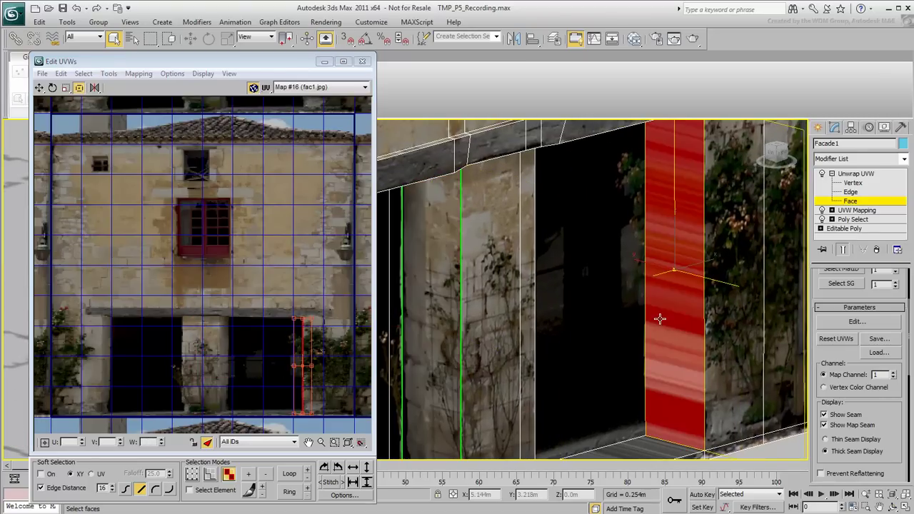
scroll(892, 420, "down", 2)
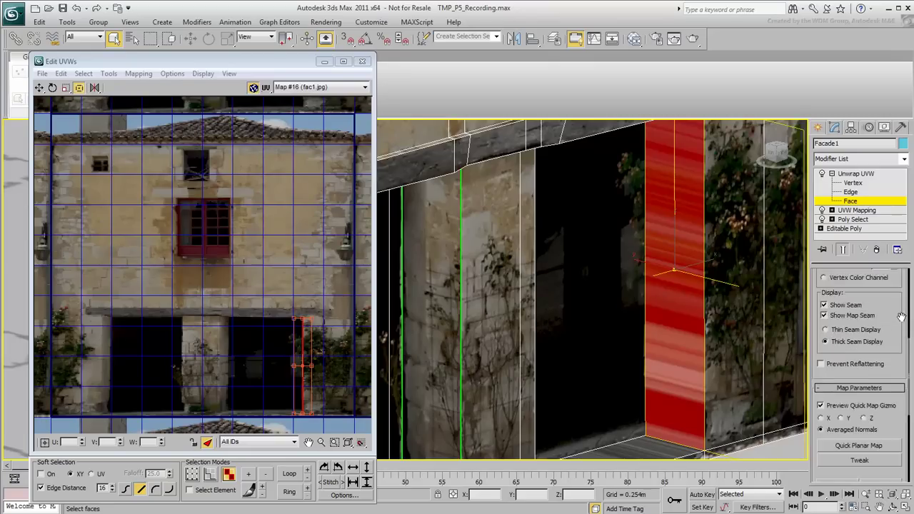
scroll(882, 415, "down", 2)
scroll(868, 412, "down", 1)
left_click(837, 419)
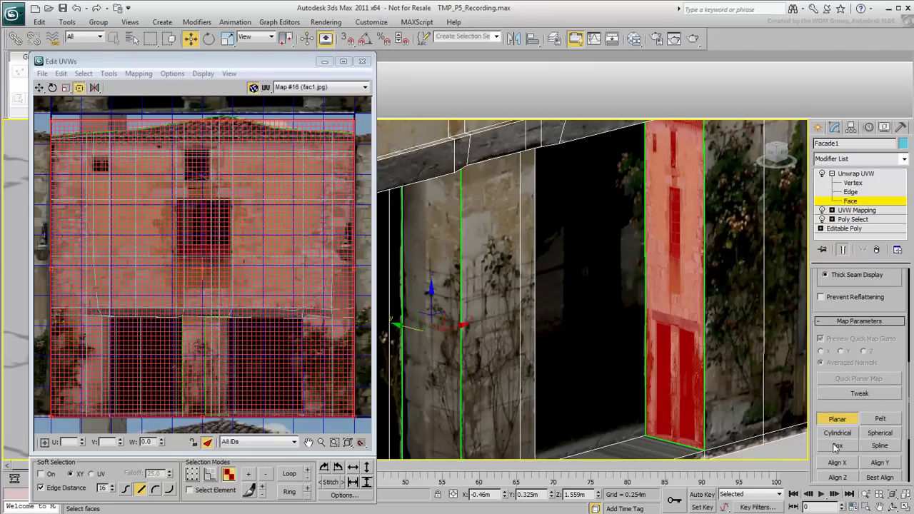
left_click(837, 464)
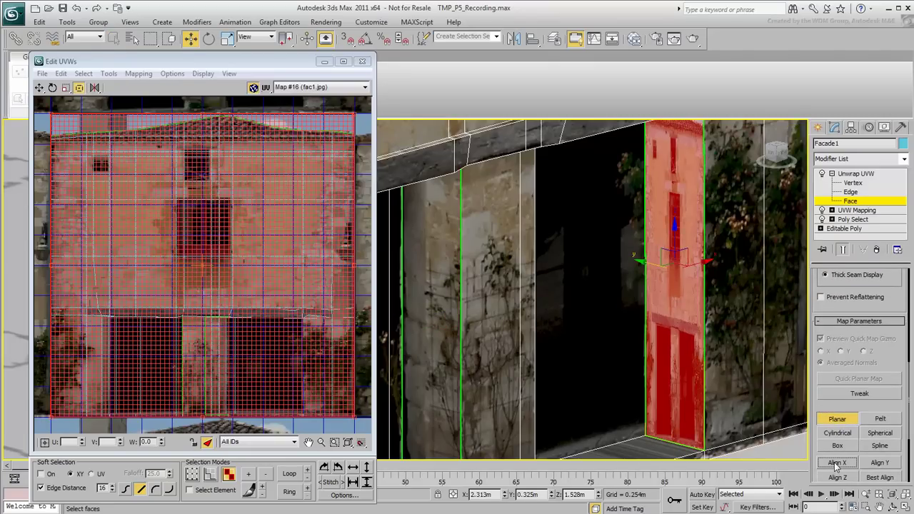
left_click(837, 420)
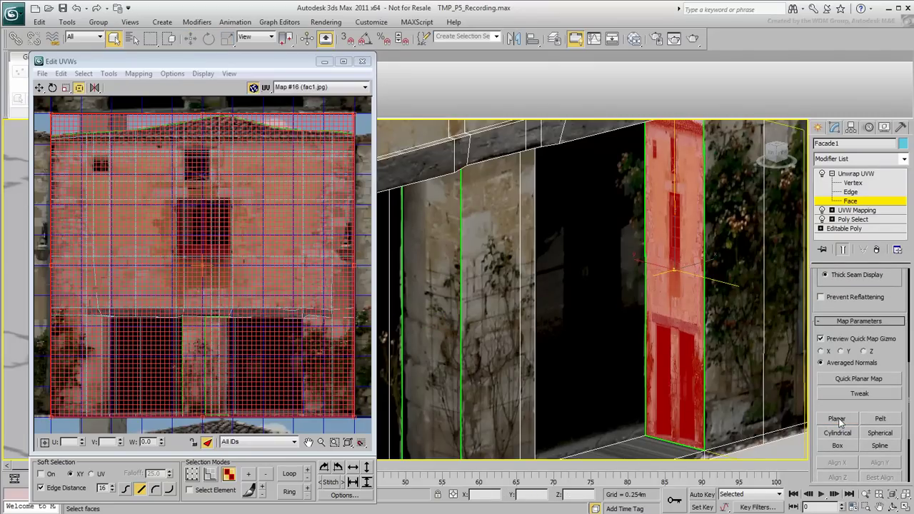
Step: Shrink its UVs onto the leftmost stone strip in the photo's lower-left
left_click(207, 444)
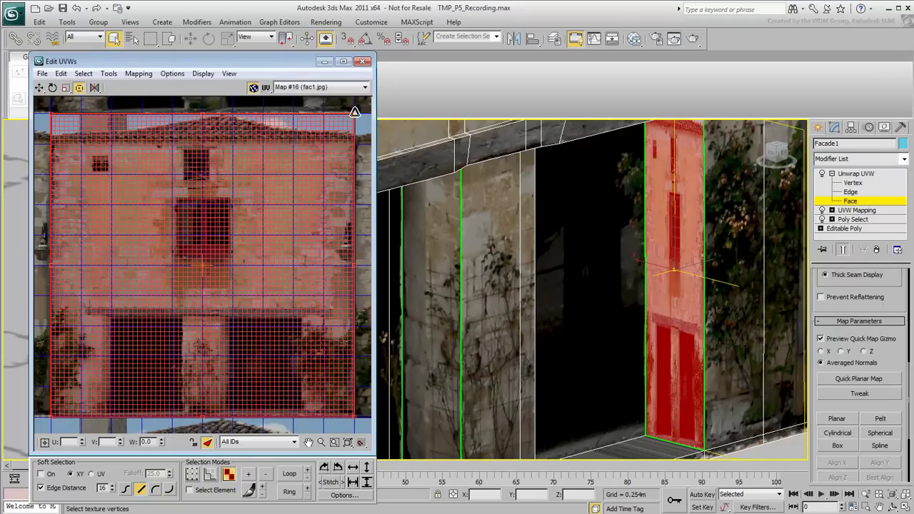
mouse_move(355, 115)
left_mouse_down()
mouse_move(112, 317)
mouse_move(97, 313)
left_mouse_up()
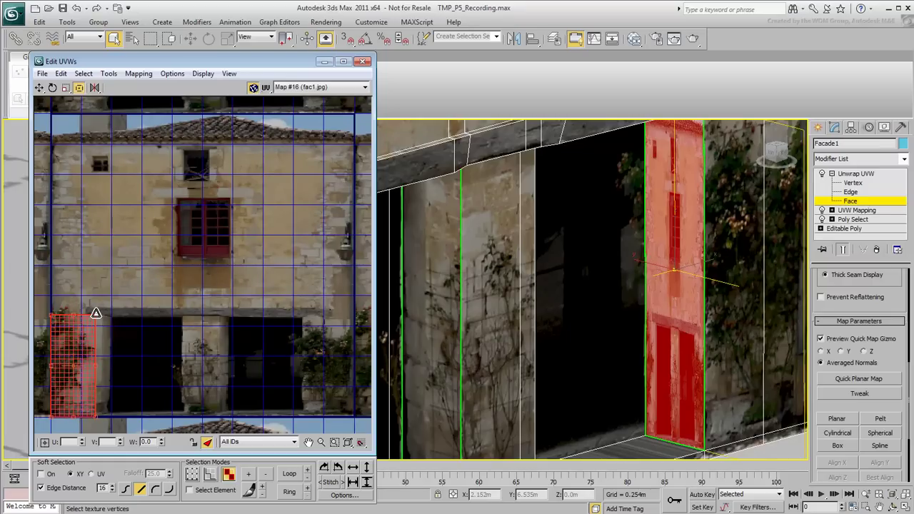
left_click_drag(97, 312, 97, 318)
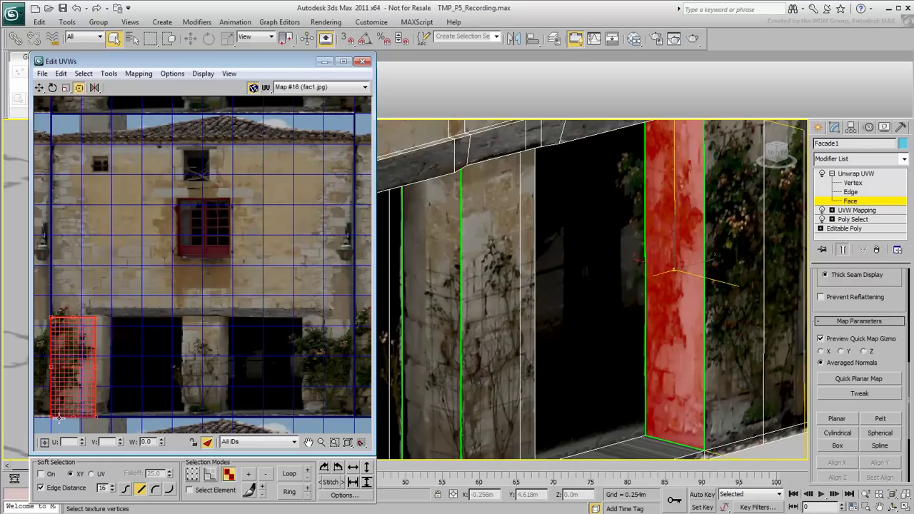
left_click_drag(54, 419, 89, 397)
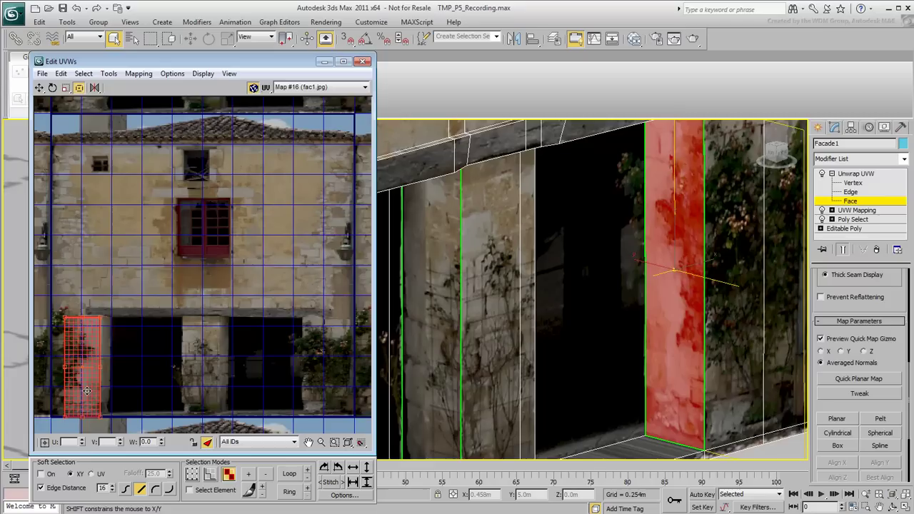
scroll(464, 357, "down", 3)
middle_click_drag(464, 357, 427, 375, "alt")
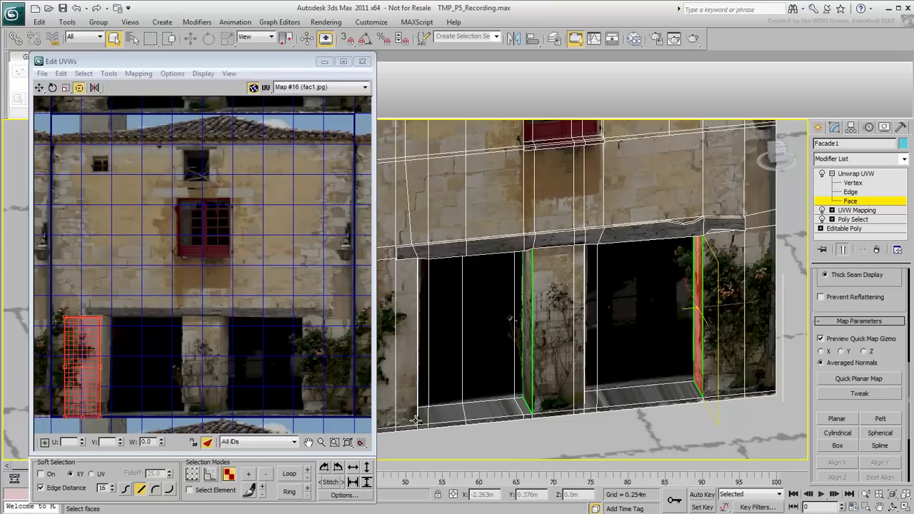
Step: Select both doorstep faces and planar-map them aligned to the Z axis
left_click_drag(424, 418, 684, 390)
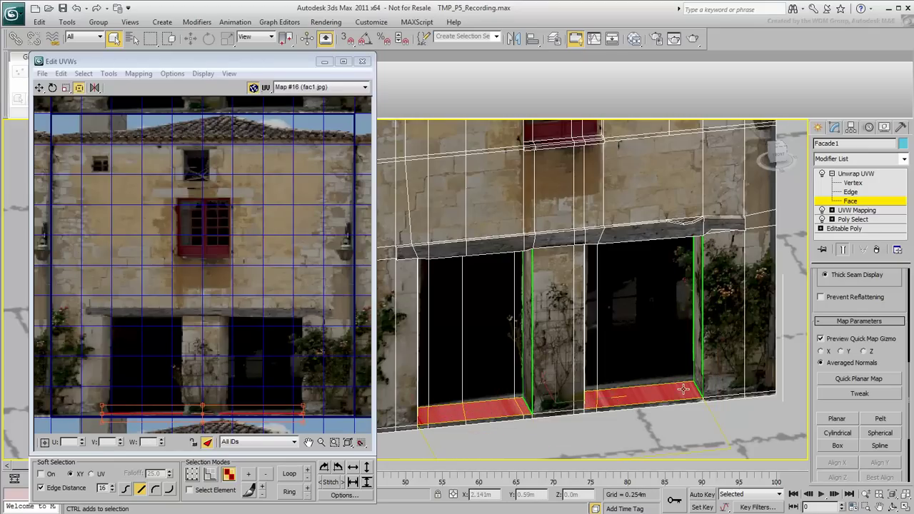
middle_click_drag(600, 384, 619, 327, "alt")
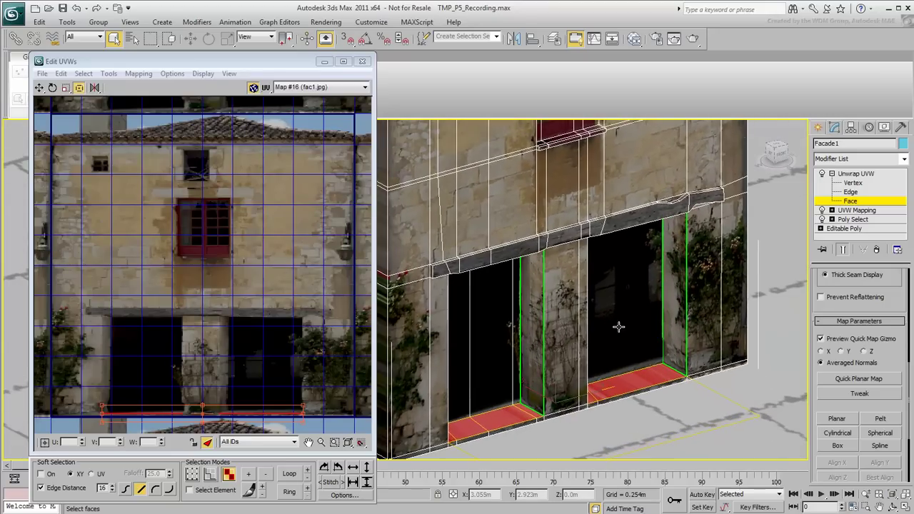
middle_click_drag(612, 291, 611, 328)
left_click(844, 420)
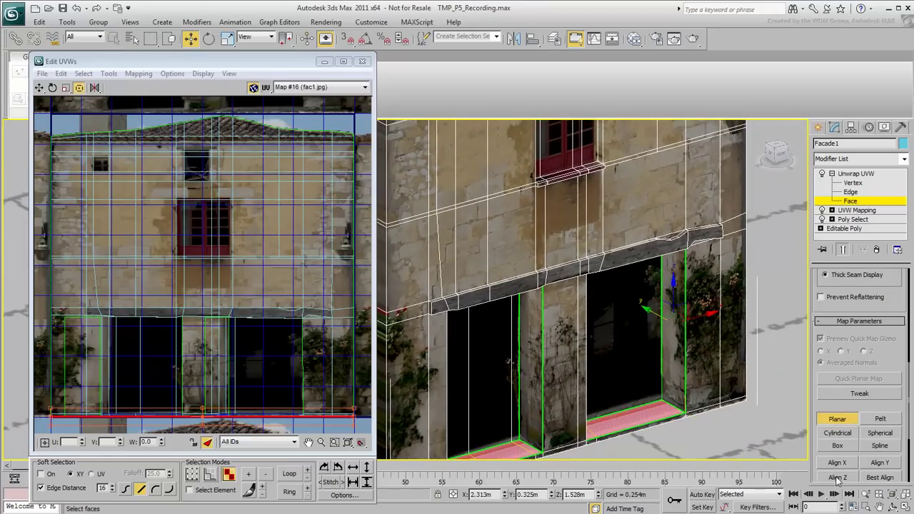
left_click(838, 479)
left_click(837, 420)
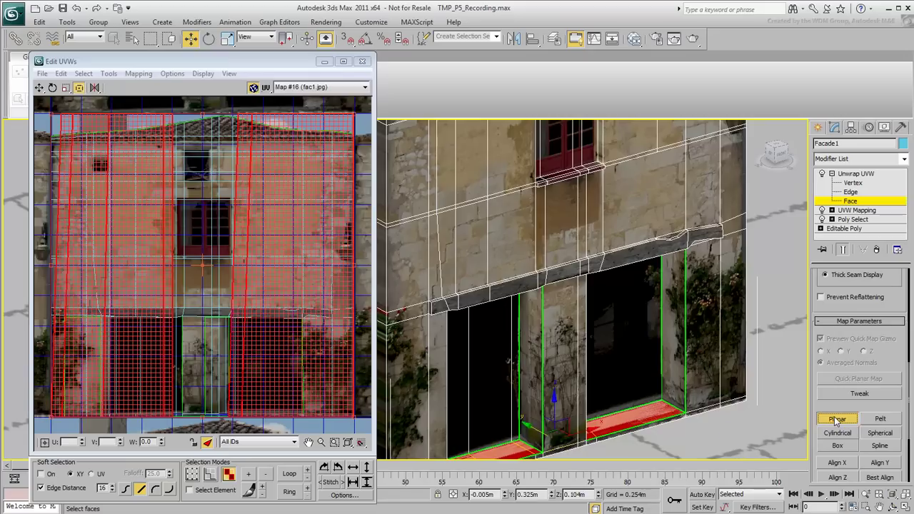
Step: Scale the doorstep UVs into a thin strip along the photo's stone ledge
left_click(207, 443)
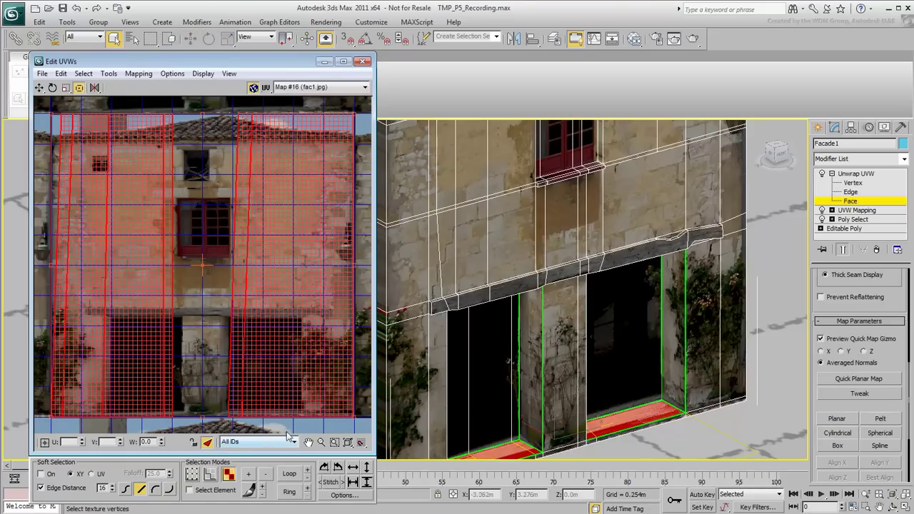
left_click_drag(355, 419, 288, 315)
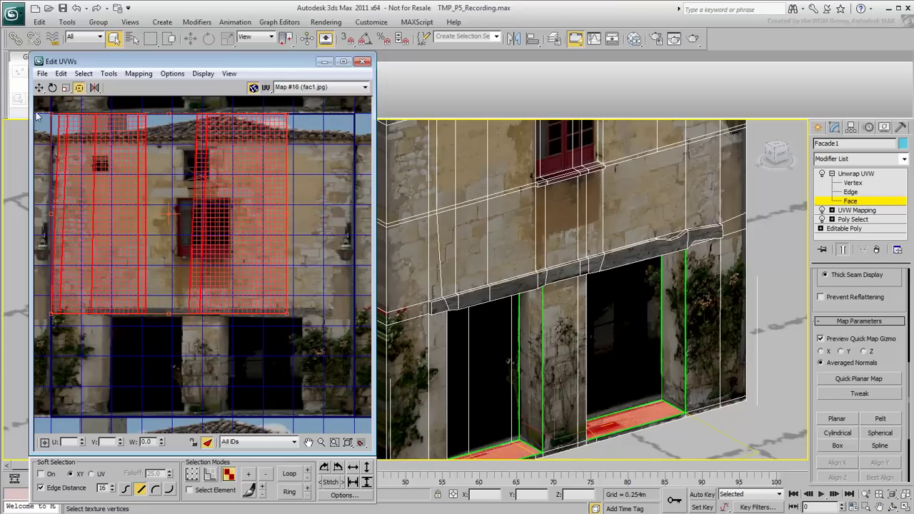
mouse_move(49, 112)
left_mouse_down()
mouse_move(122, 310)
mouse_move(78, 288)
left_mouse_up()
scroll(189, 327, "up", 3)
scroll(190, 327, "down", 2)
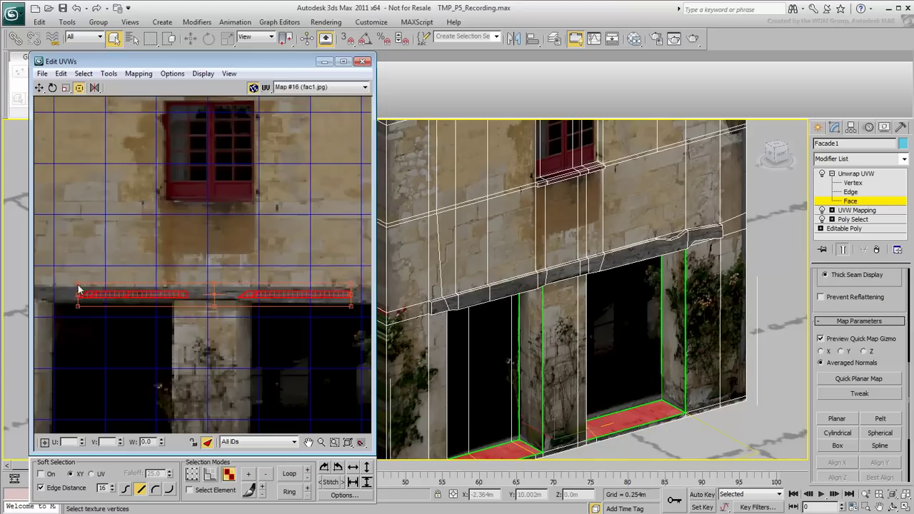
middle_click_drag(470, 385, 492, 370)
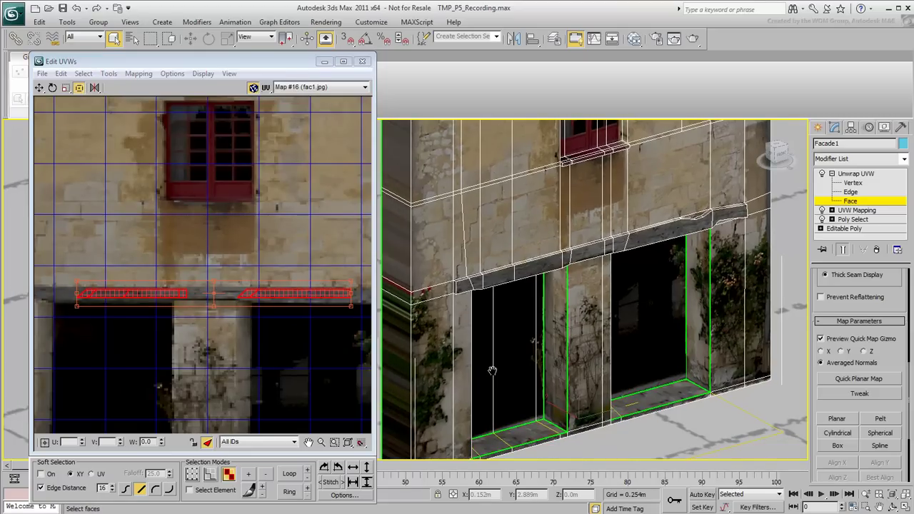
scroll(516, 332, "down", 3)
scroll(517, 333, "down", 2)
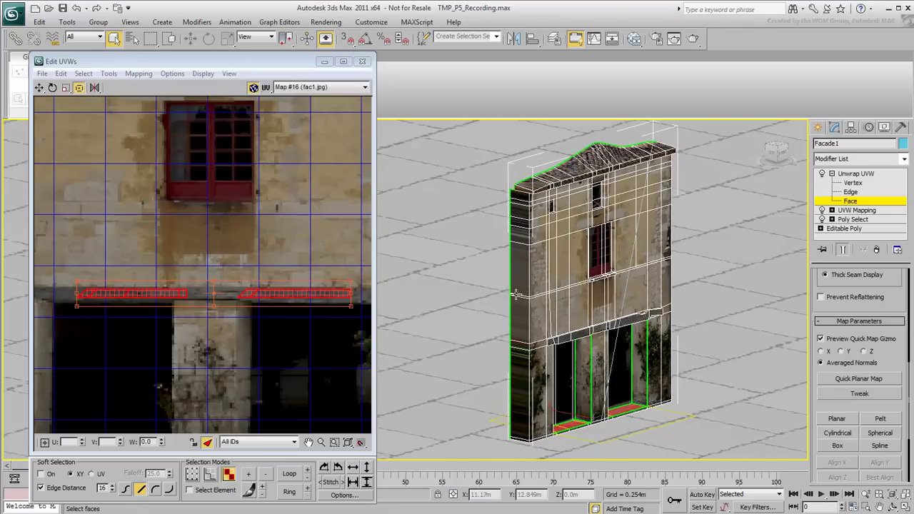
Step: Select the five left-side faces and apply a planar projection
left_click(521, 205)
left_click(520, 236, "ctrl")
left_click(520, 300, "ctrl")
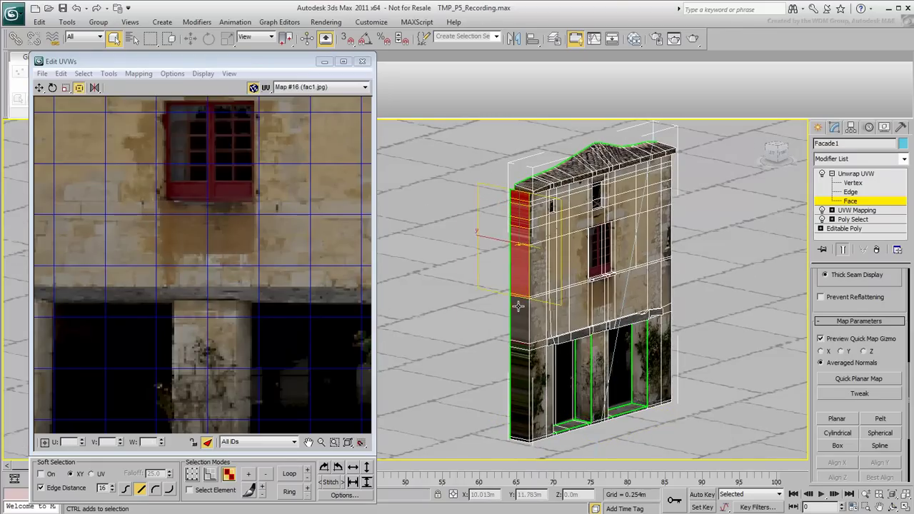
left_click(520, 332, "ctrl")
left_click(516, 428, "ctrl")
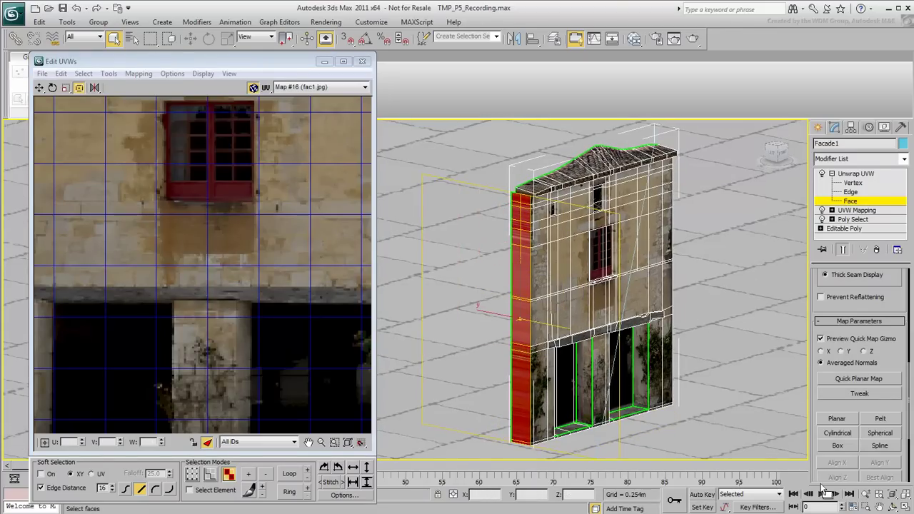
left_click(838, 419)
left_click(838, 420)
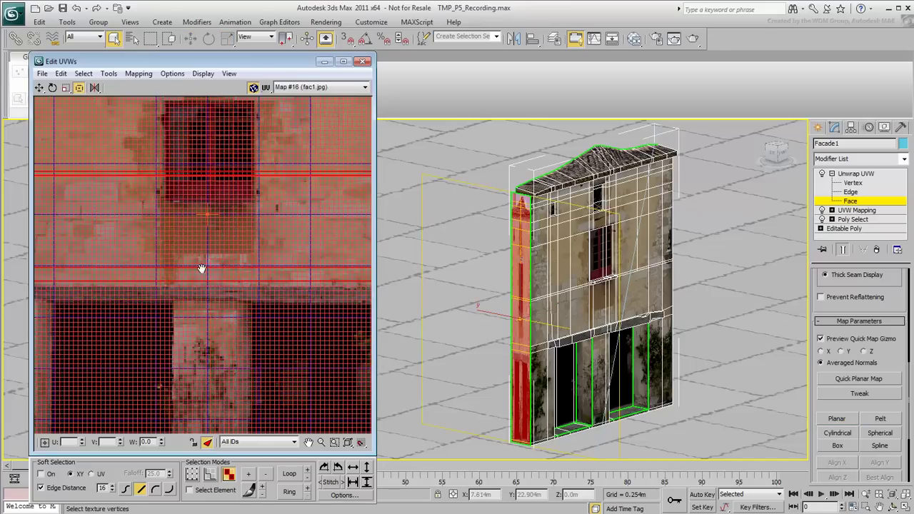
Step: Fit the left-side UVs into a narrow column over the photo's left wall
scroll(202, 267, "down", 3)
left_click_drag(325, 129, 108, 147)
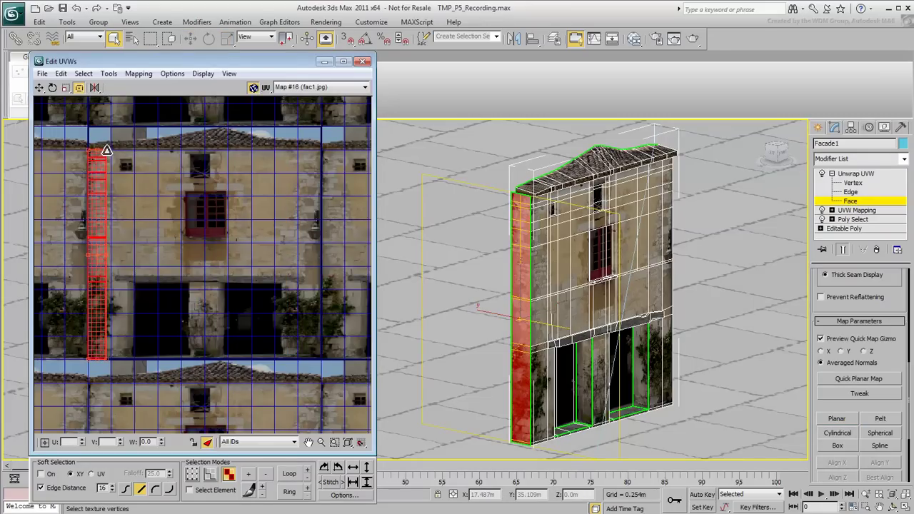
scroll(97, 258, "up", 2)
middle_click_drag(97, 258, 179, 261)
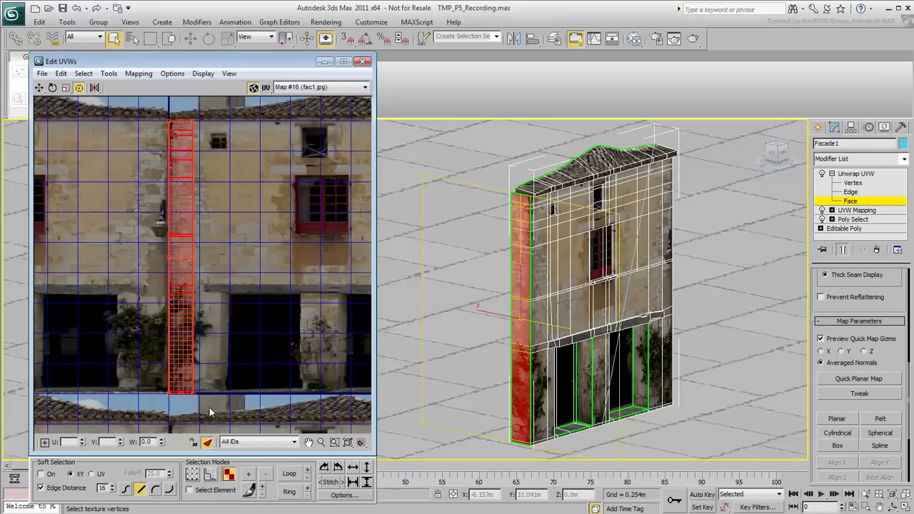
left_click_drag(179, 365, 194, 365)
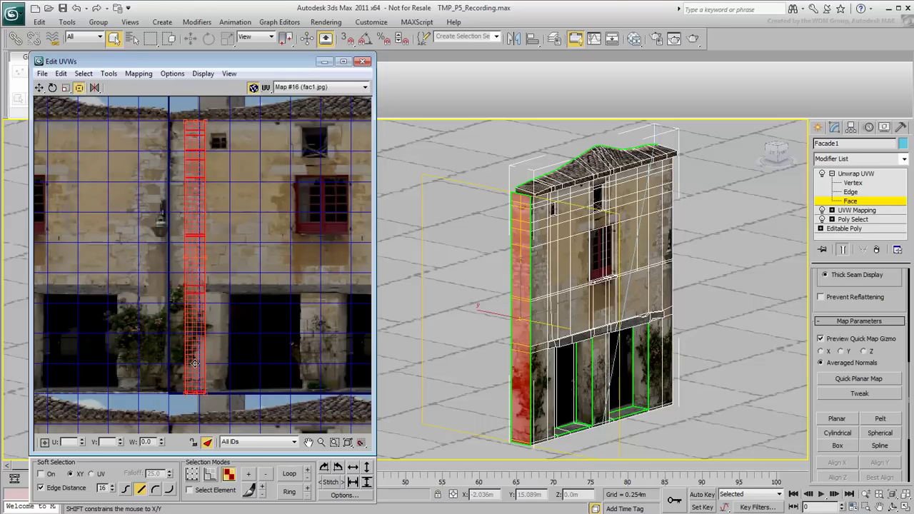
middle_click_drag(195, 364, 75, 363)
mouse_move(75, 363)
left_mouse_down()
mouse_move(318, 363)
mouse_move(67, 358)
mouse_move(75, 357)
left_mouse_up()
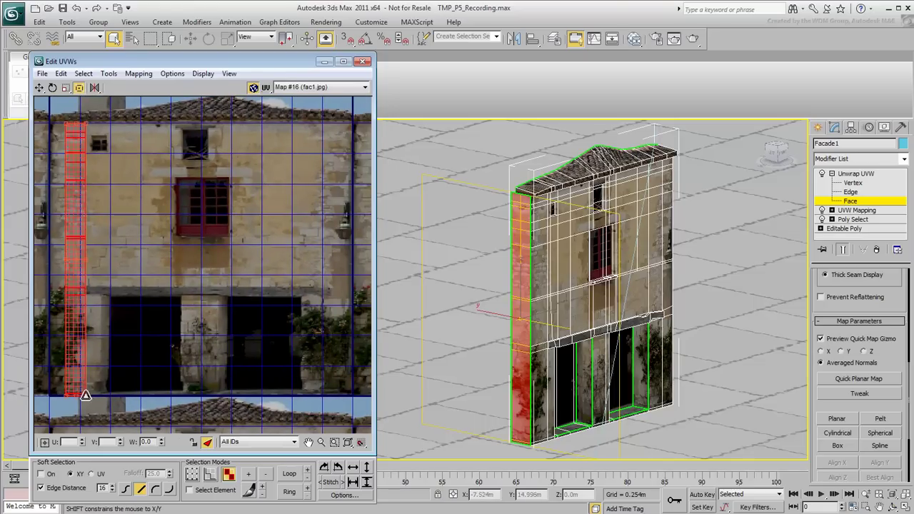
left_click_drag(85, 393, 92, 395)
Step: Select the column of faces on the facade's right side
left_click(475, 334)
middle_click_drag(475, 334, 655, 207, "alt")
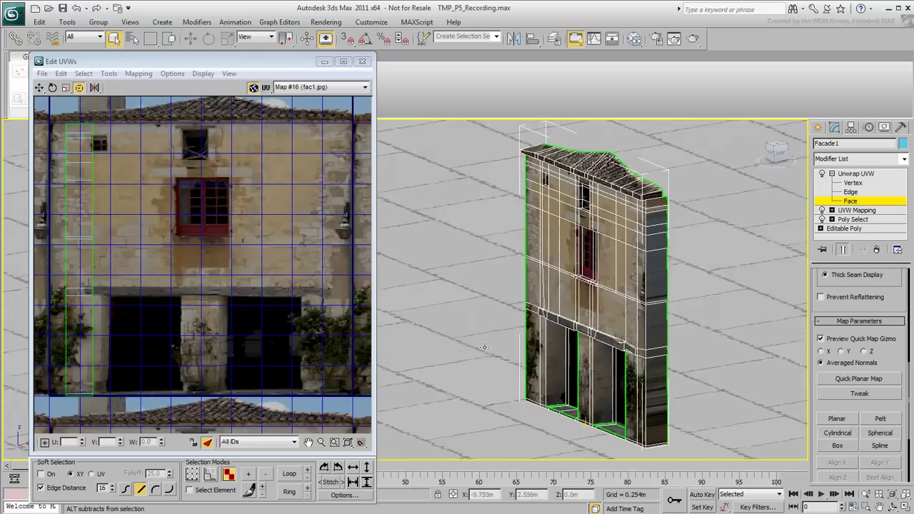
left_click_drag(656, 207, 650, 440)
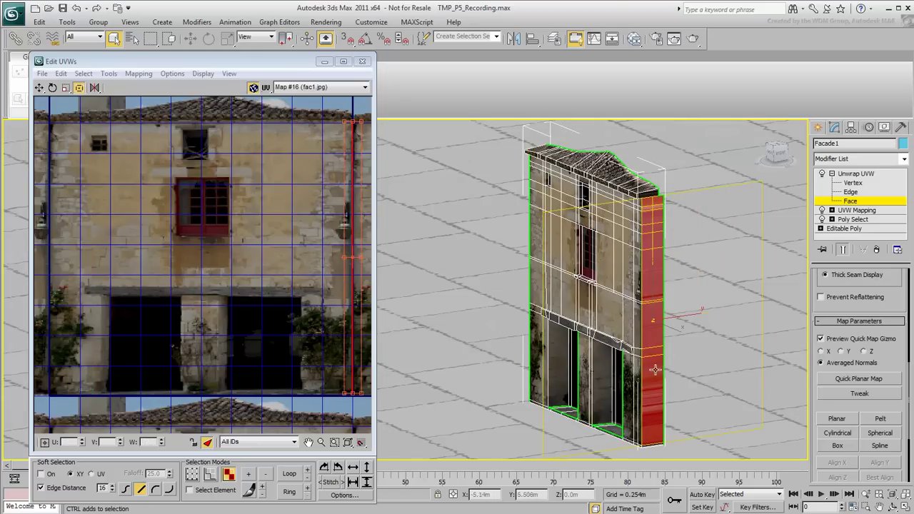
Step: Planar-map the right-side faces and squeeze their UVs into a thin vertical column
left_click(837, 419)
left_click(836, 466)
scroll(90, 188, "down", 2)
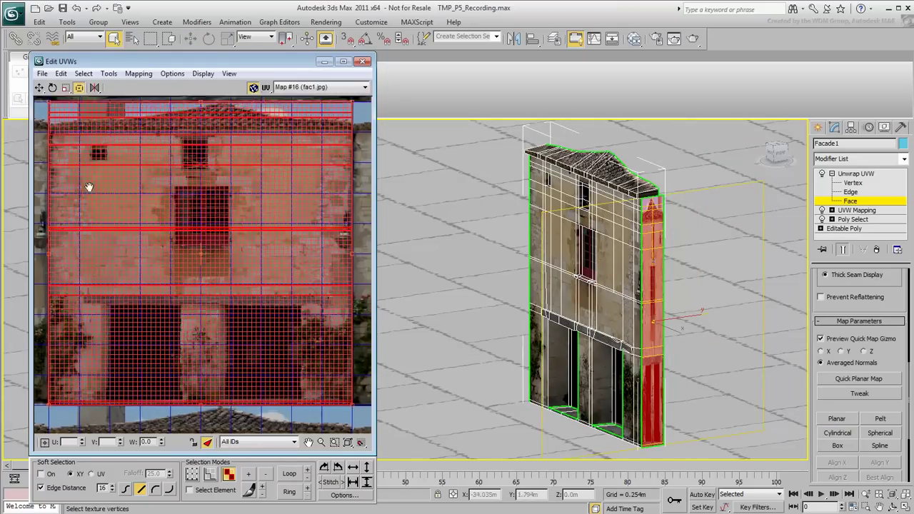
scroll(64, 145, "down", 1)
left_click_drag(64, 145, 274, 167)
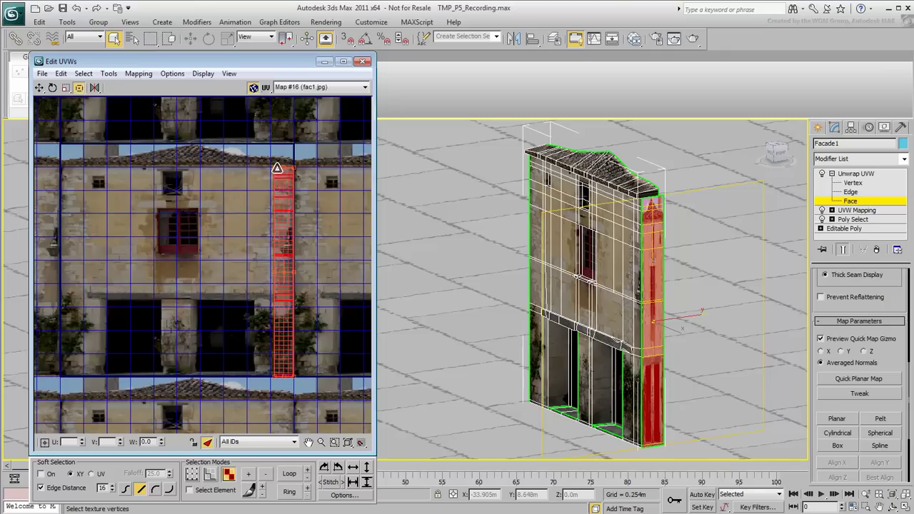
scroll(274, 187, "up", 2)
scroll(264, 228, "up", 1)
middle_click_drag(256, 270, 255, 228)
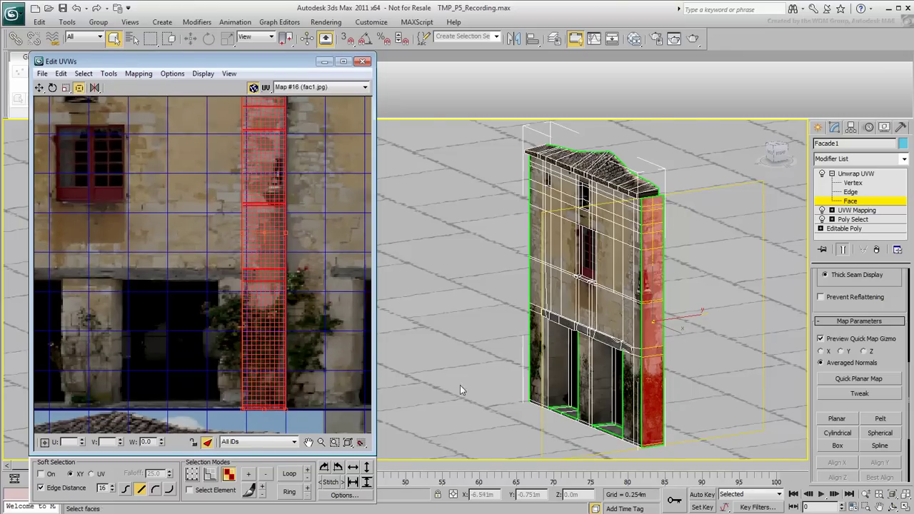
Step: Orbit back to the facade front and clear the face selection
mouse_move(460, 385)
middle_mouse_down("alt")
mouse_move(401, 354)
mouse_move(578, 286)
middle_mouse_up("alt")
left_click(401, 350)
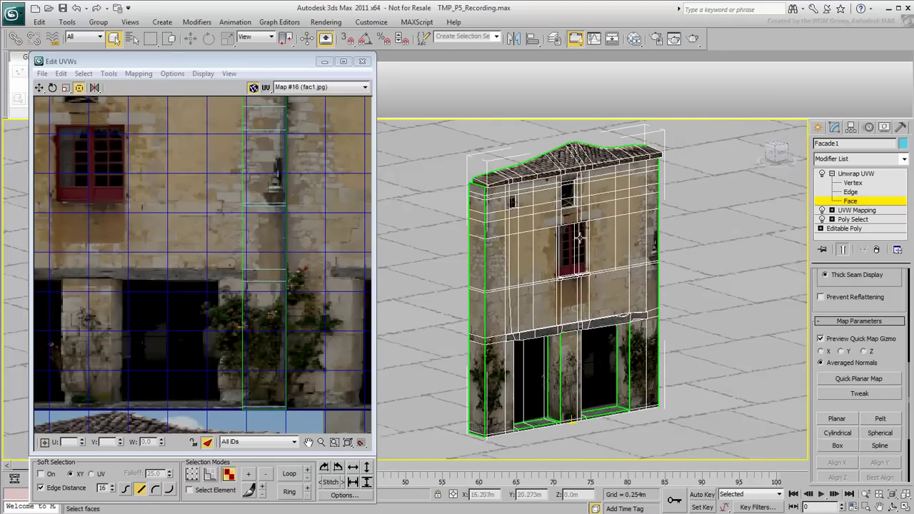
scroll(578, 286, "up", 2)
scroll(578, 286, "up", 1)
Step: Planar-map the upper window's sill and fit its UVs over the photo's sill
scroll(555, 327, "up", 3)
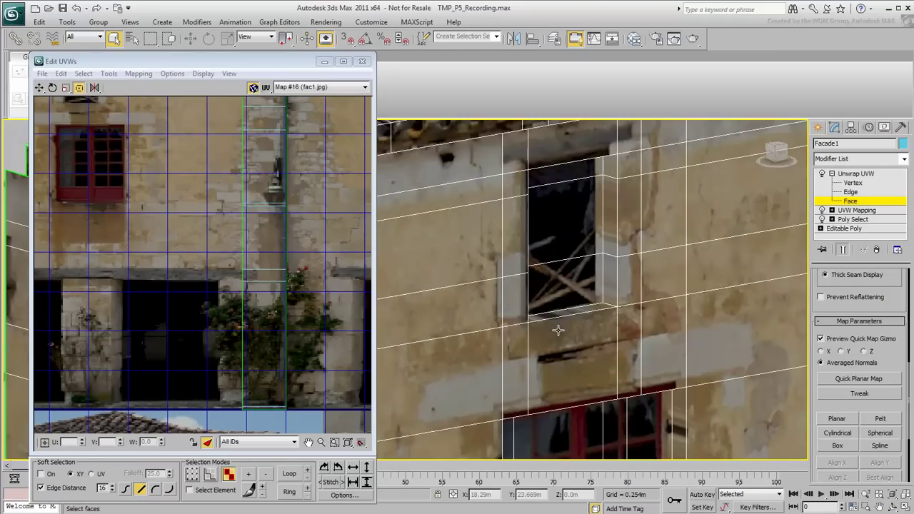
left_click(568, 312)
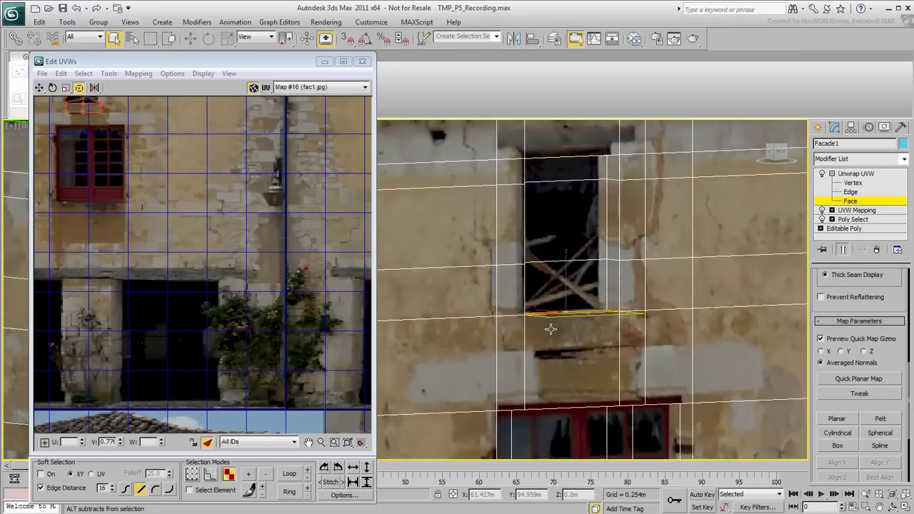
middle_click_drag(569, 312, 581, 326, "alt")
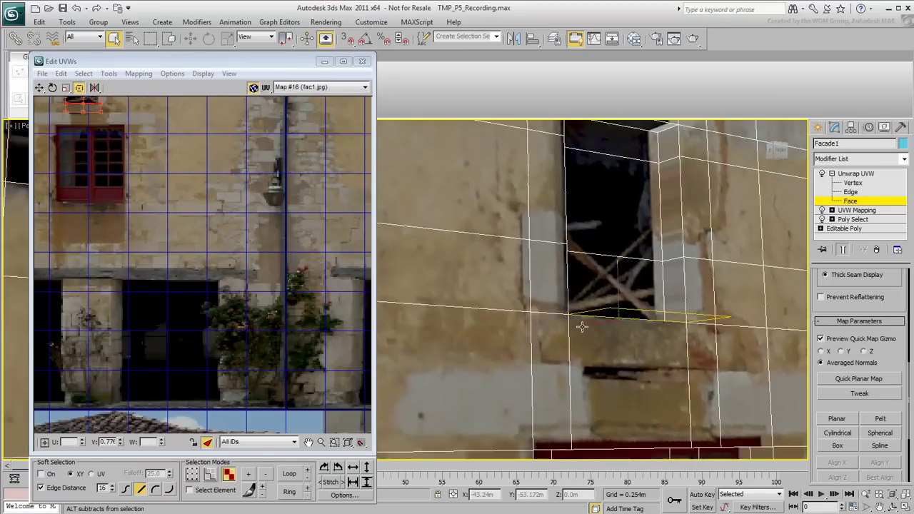
middle_click_drag(595, 313, 591, 322, "alt")
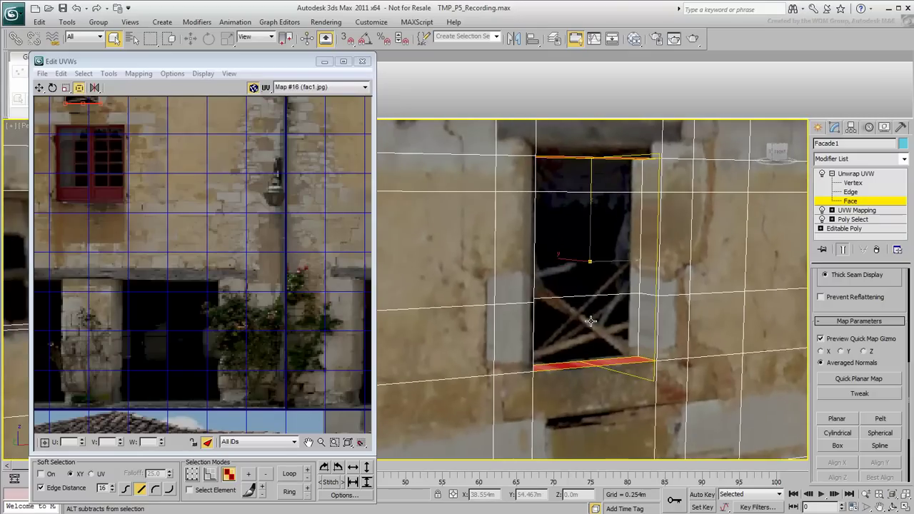
left_click(838, 419)
left_click(837, 419)
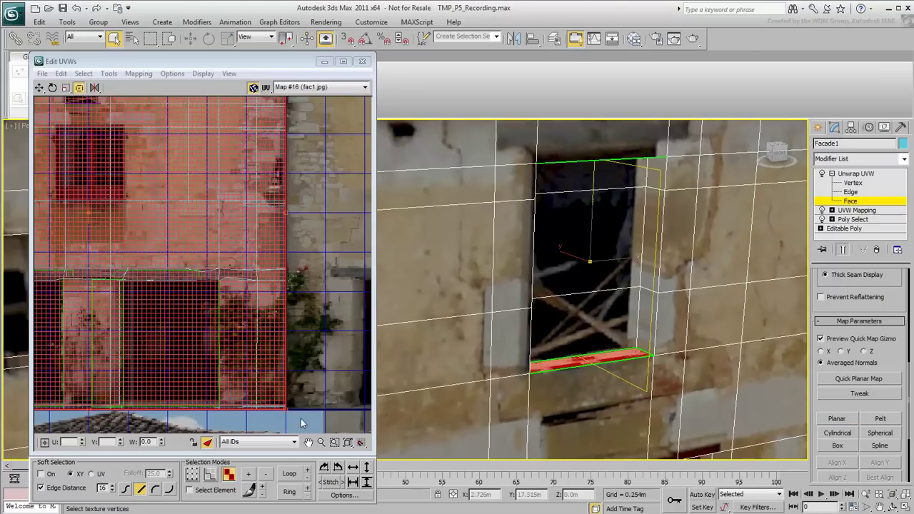
scroll(203, 354, "down", 3)
left_click_drag(285, 148, 175, 205)
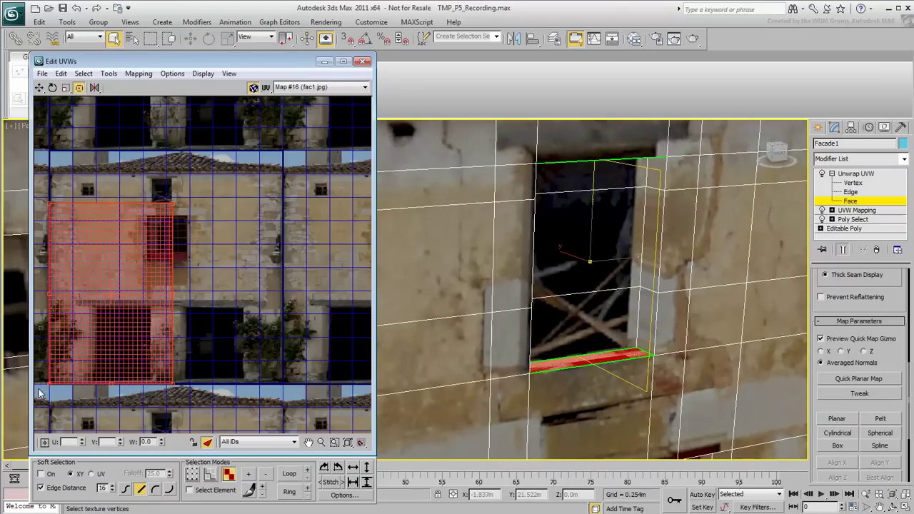
left_click_drag(40, 392, 157, 215)
scroll(147, 310, "up", 3)
scroll(148, 310, "up", 2)
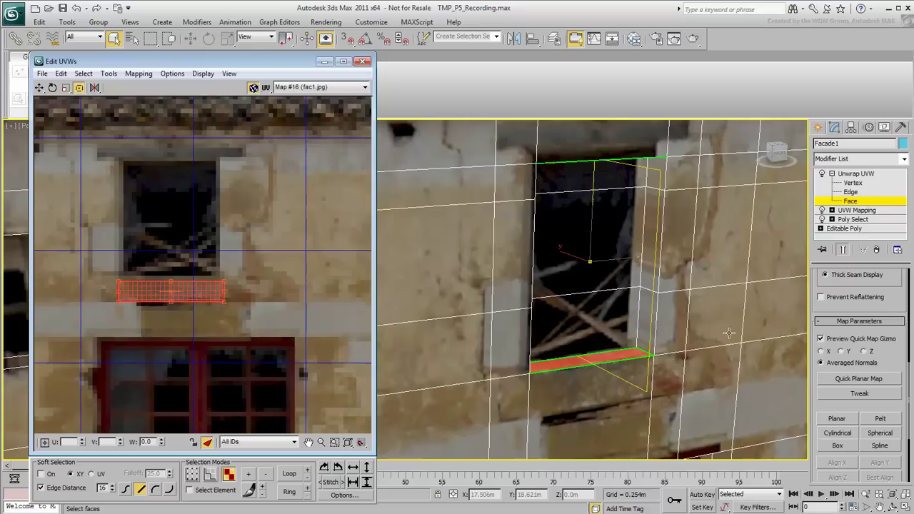
Step: Select the upper window's right jamb faces and planar-map them
middle_click_drag(729, 333, 617, 320, "alt")
middle_click_drag(285, 319, 277, 305)
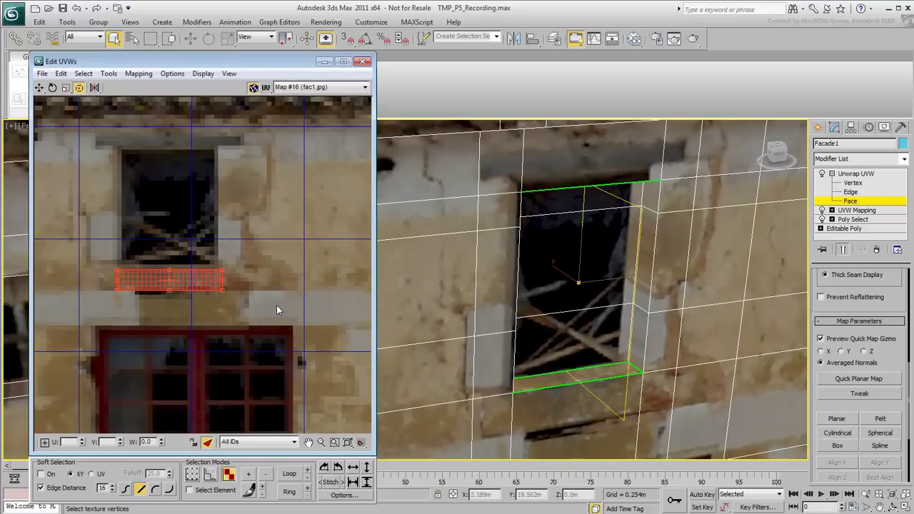
middle_click_drag(500, 307, 615, 292, "alt")
left_click(625, 278)
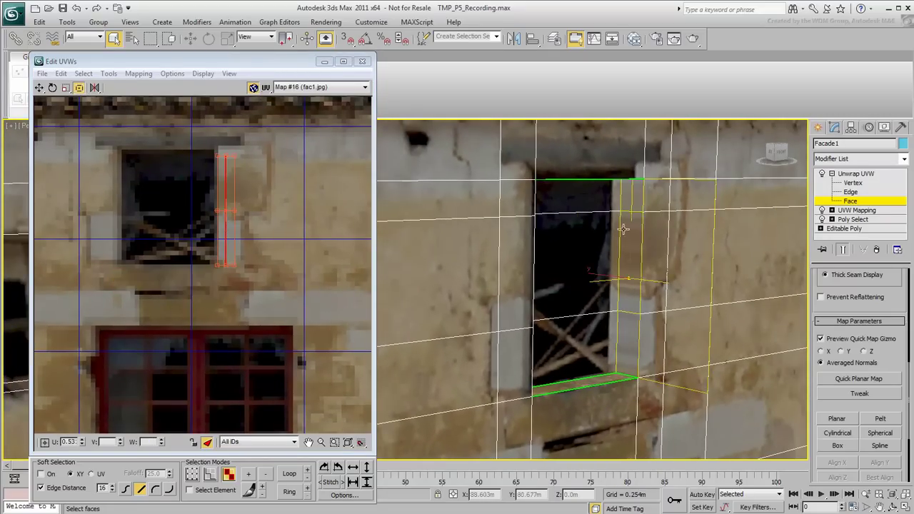
middle_click_drag(623, 228, 574, 327, "alt")
left_click(837, 420)
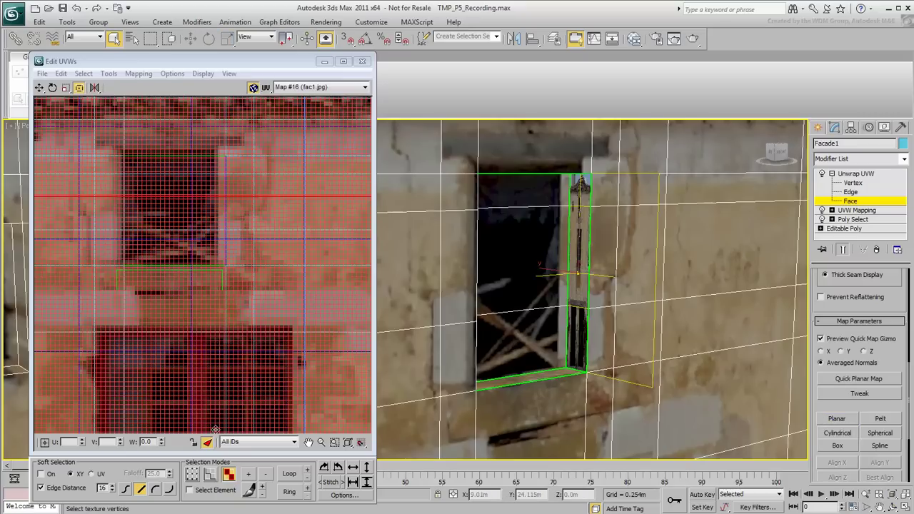
Step: Squeeze the right jamb UVs into a strip beside the photo's window
scroll(155, 190, "down", 5)
mouse_move(109, 181)
left_mouse_down()
mouse_move(214, 217)
mouse_move(219, 278)
mouse_move(169, 214)
left_mouse_up()
scroll(219, 279, "up", 5)
scroll(218, 278, "up", 2)
scroll(219, 279, "down", 3)
mouse_move(175, 311)
left_mouse_down()
mouse_move(166, 242)
mouse_move(159, 248)
mouse_move(148, 238)
left_mouse_up()
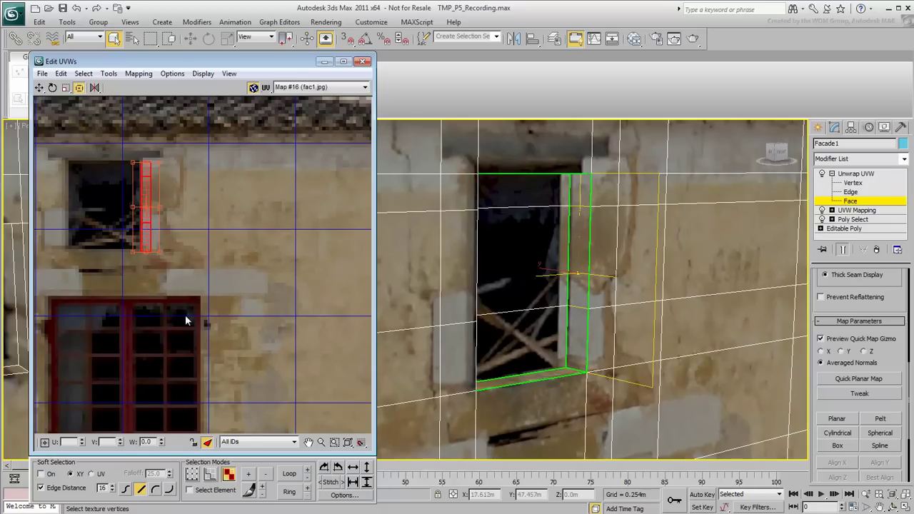
middle_click_drag(500, 300, 466, 290, "alt")
left_click(467, 291)
Step: Planar-map the left jamb and fit its UVs into a thin strip along the window's edge
left_click(466, 291)
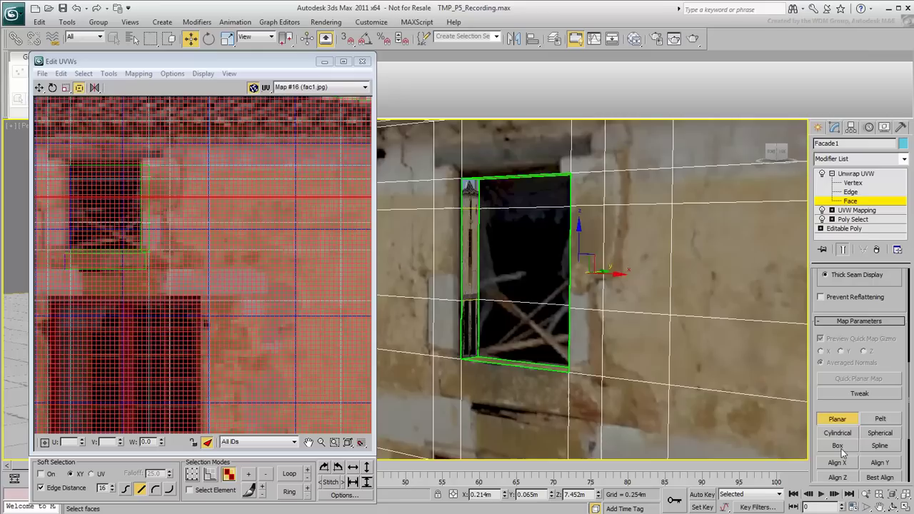
scroll(203, 264, "down", 5)
middle_click_drag(203, 264, 206, 222)
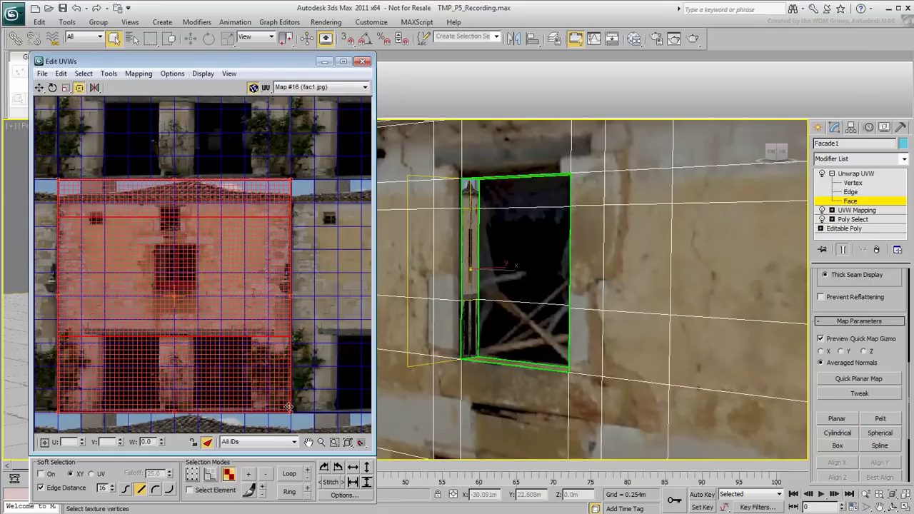
left_click_drag(357, 414, 162, 245)
mouse_move(58, 177)
left_mouse_down()
mouse_move(150, 179)
mouse_move(169, 161)
left_mouse_up()
scroll(164, 186, "up", 5)
scroll(178, 179, "down", 1)
left_click_drag(142, 263, 141, 280)
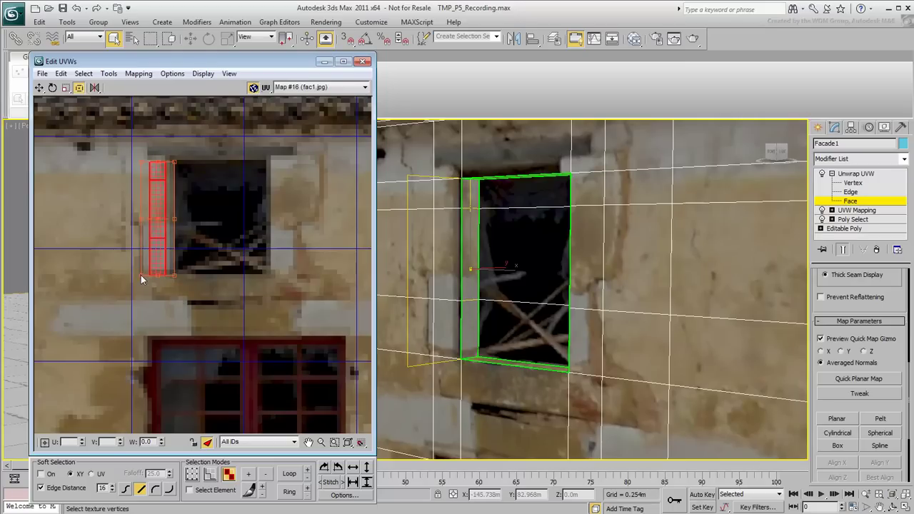
scroll(477, 362, "down", 5)
mouse_move(471, 336)
middle_mouse_down("alt")
mouse_move(514, 321)
mouse_move(528, 329)
middle_mouse_up("alt")
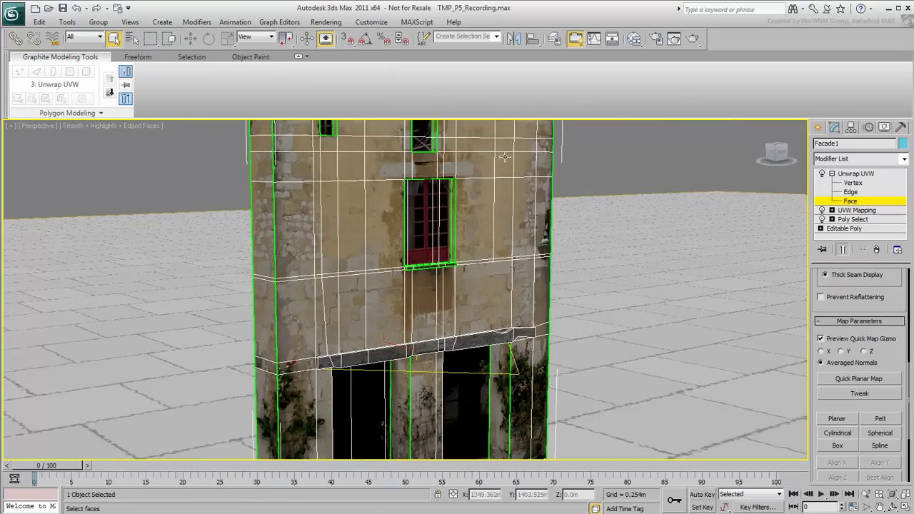
Step: Render the textured facade, close the render window, and zoom out to show the whole building
left_click(692, 40)
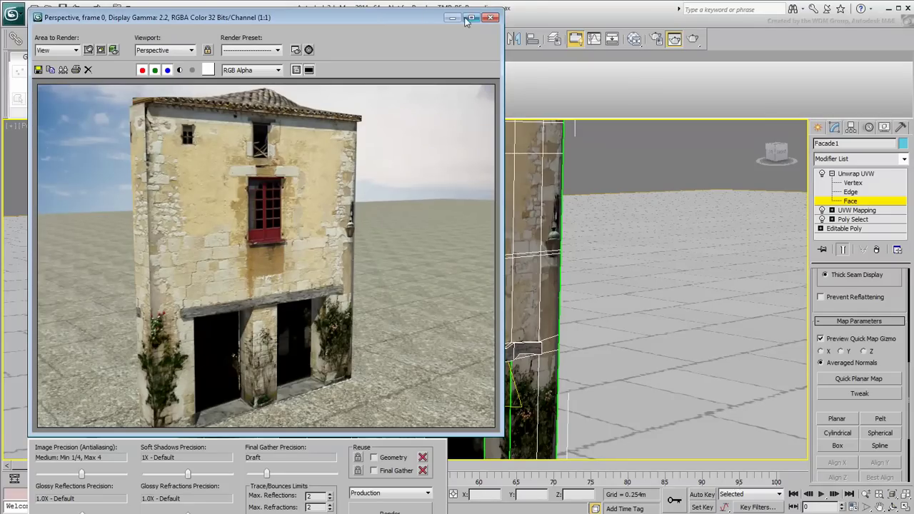
left_click(490, 18)
scroll(487, 267, "down", 5)
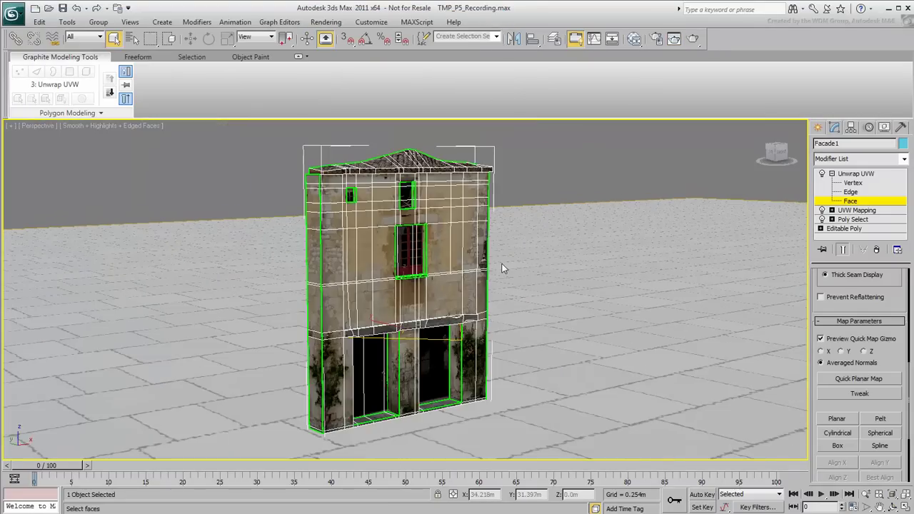
Step: Leave Face sub-object level and choose Collapse All on Facade1's Unwrap UVW stack
left_click(854, 202)
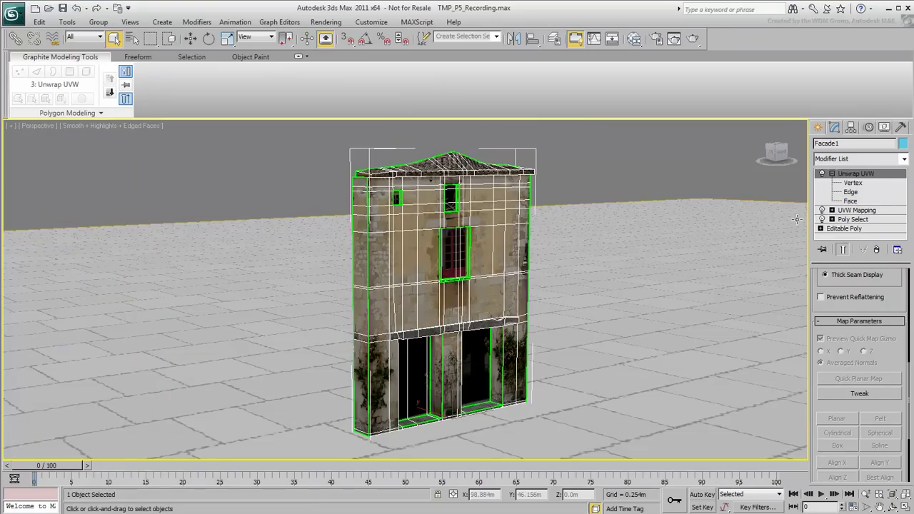
right_click(502, 269)
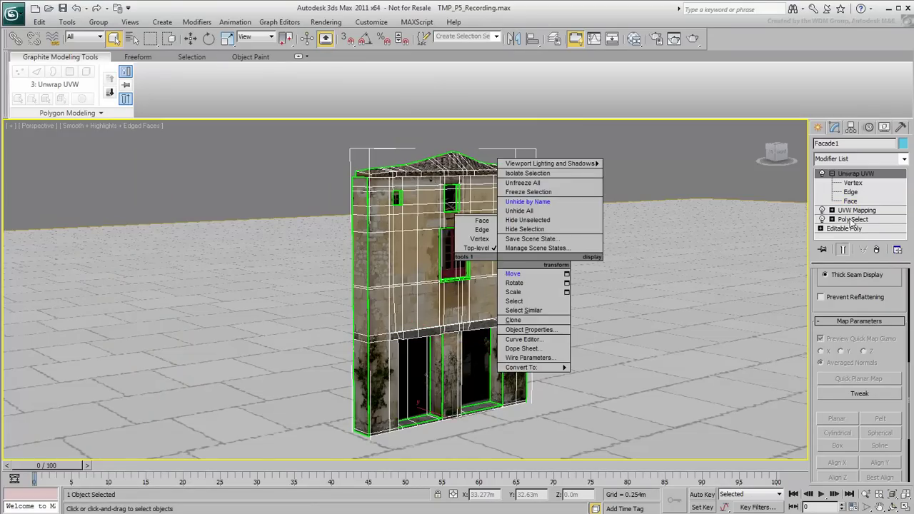
left_click(852, 178)
right_click(852, 179)
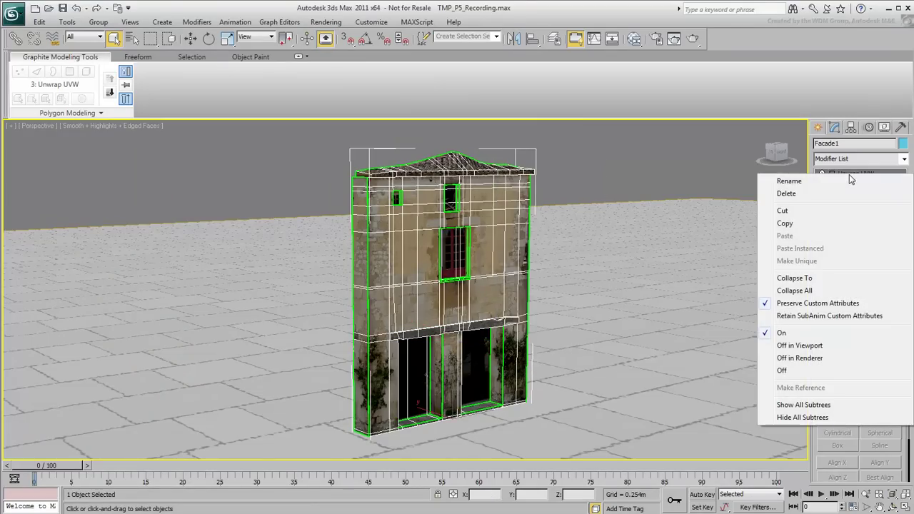
left_click(795, 291)
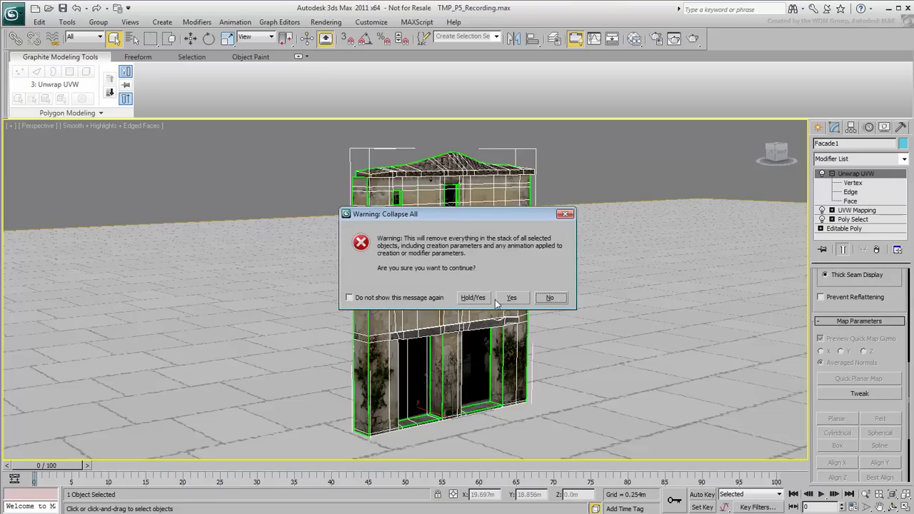